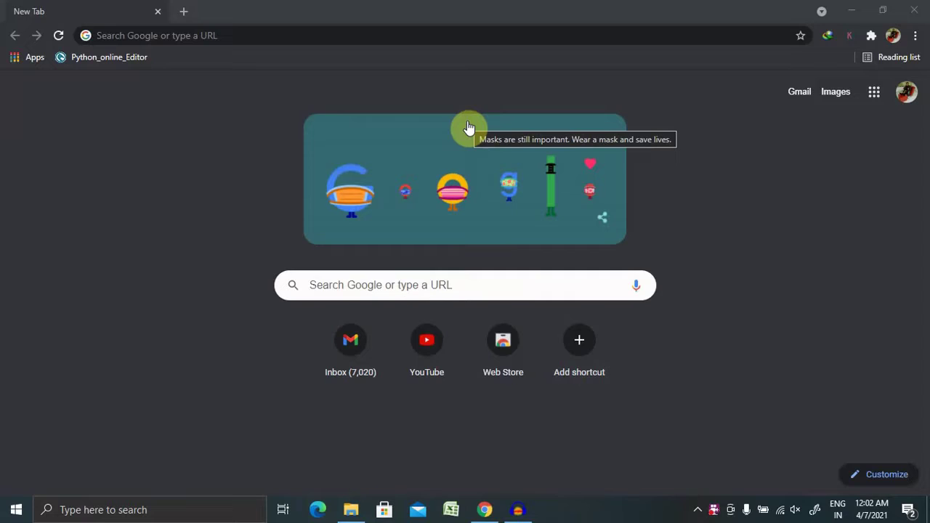
Step: Put the cursor in the Chrome new tab's address bar so recent suggestions appear
left_click(199, 35)
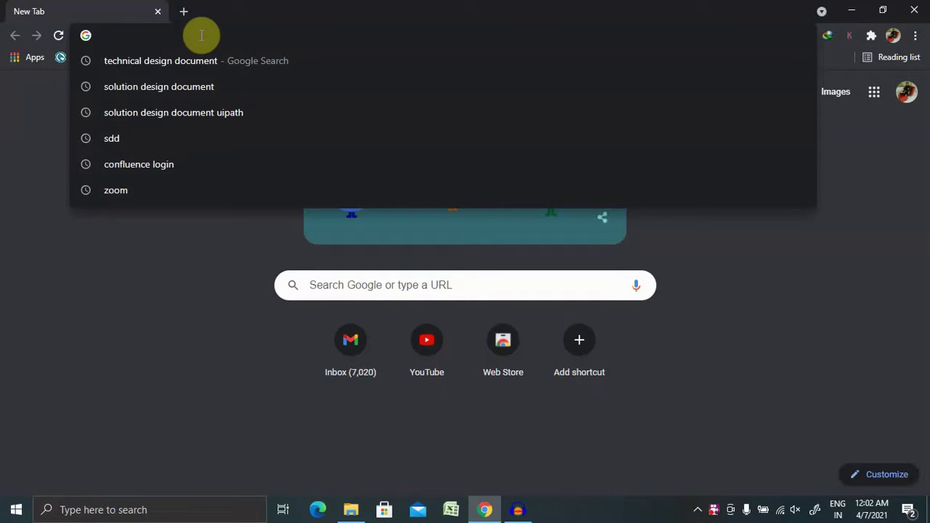
Step: Enter the address Automation-hub.uipath.com in Chrome's address bar
type("Aut")
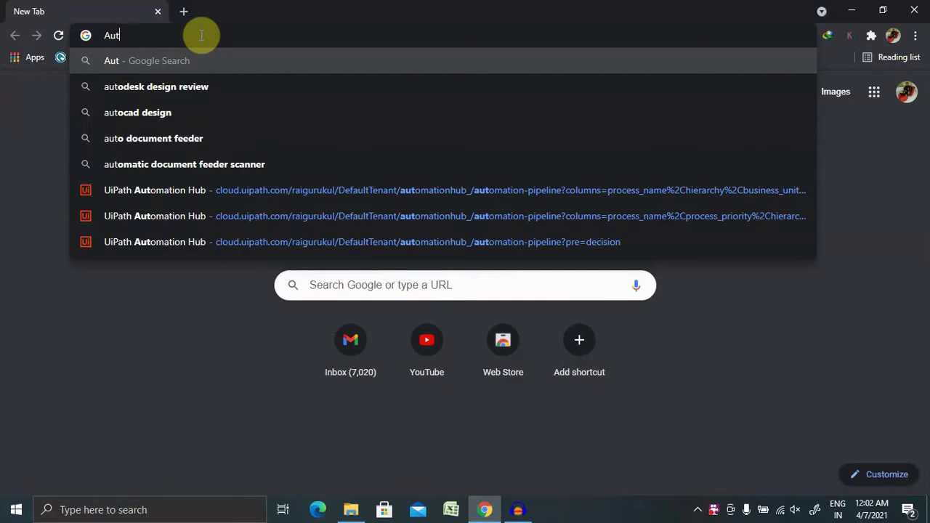
type("omat")
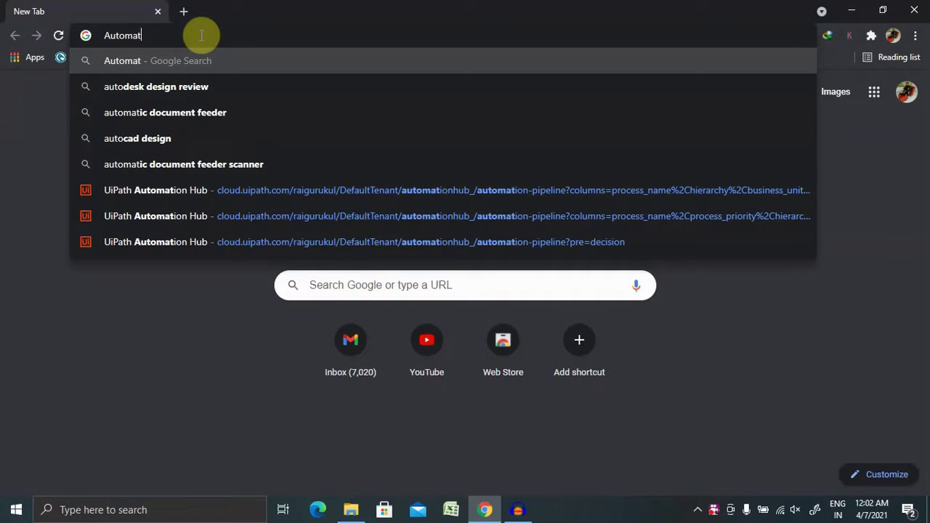
type("ion")
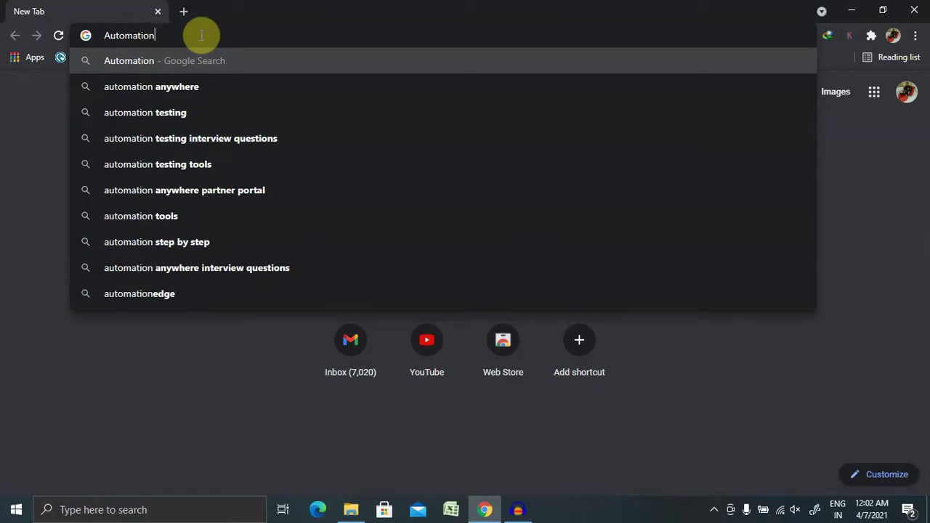
type("-hub")
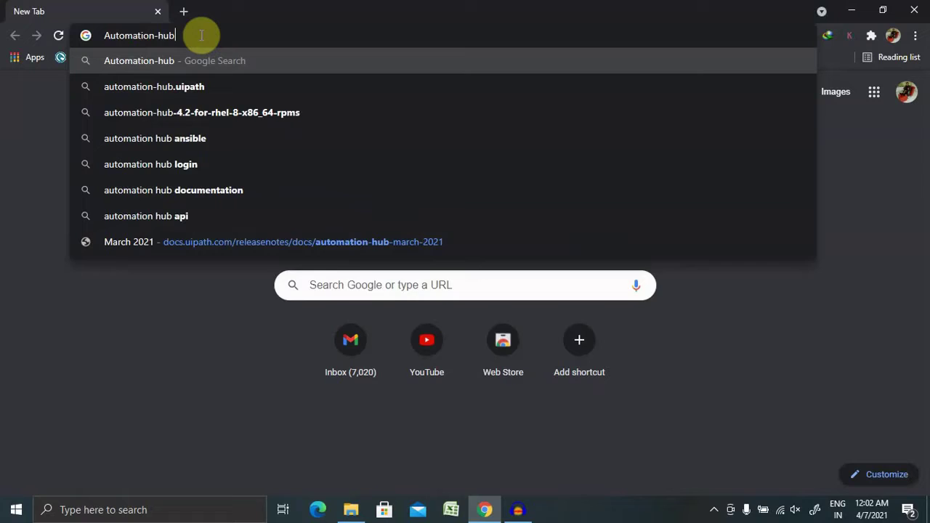
type(".u")
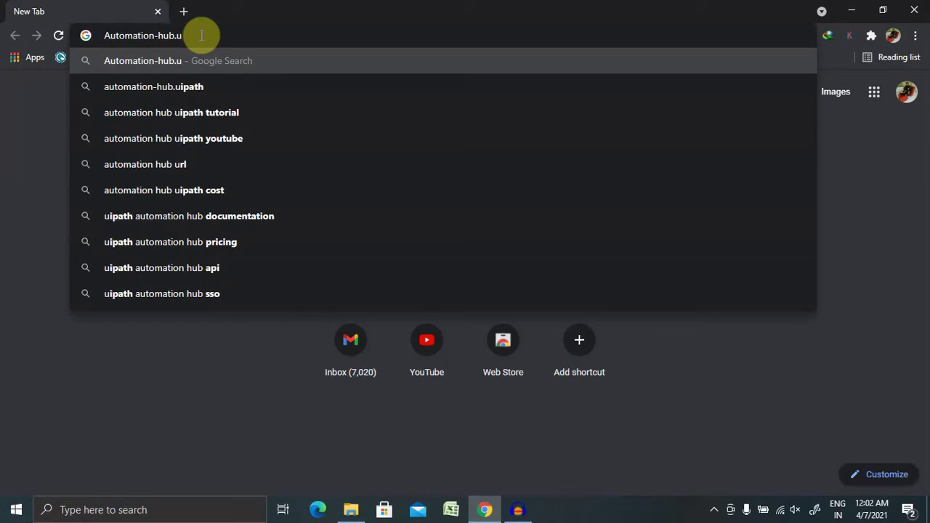
type("ipath.com")
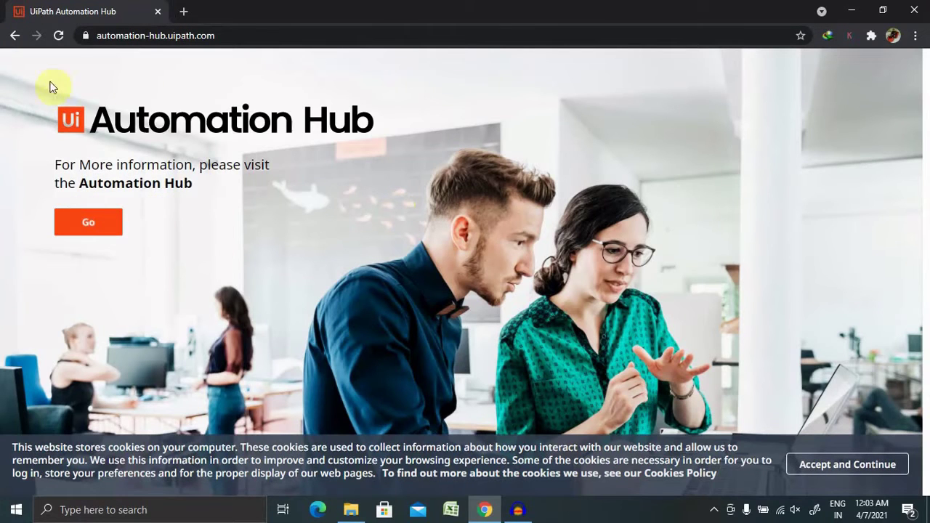
Step: Continue from the landing page to the 'Sign up for UiPath Automation Hub' page
left_click(87, 227)
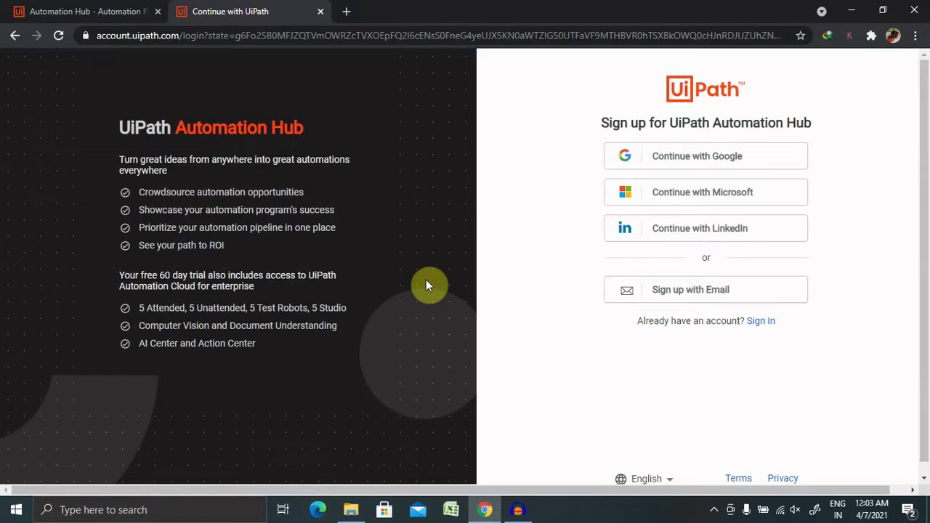
Step: Switch to Sign In and log in to UiPath Automation Cloud with the account password
left_click(761, 323)
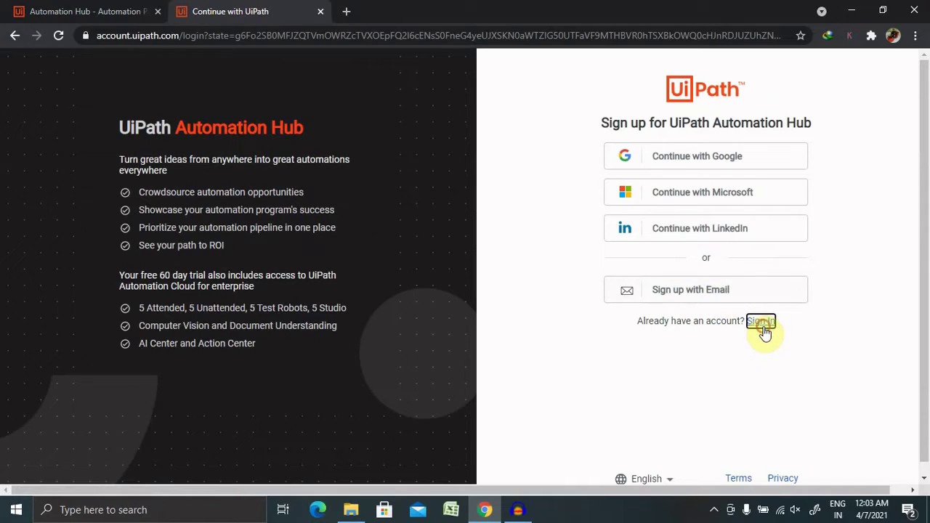
left_click(447, 253)
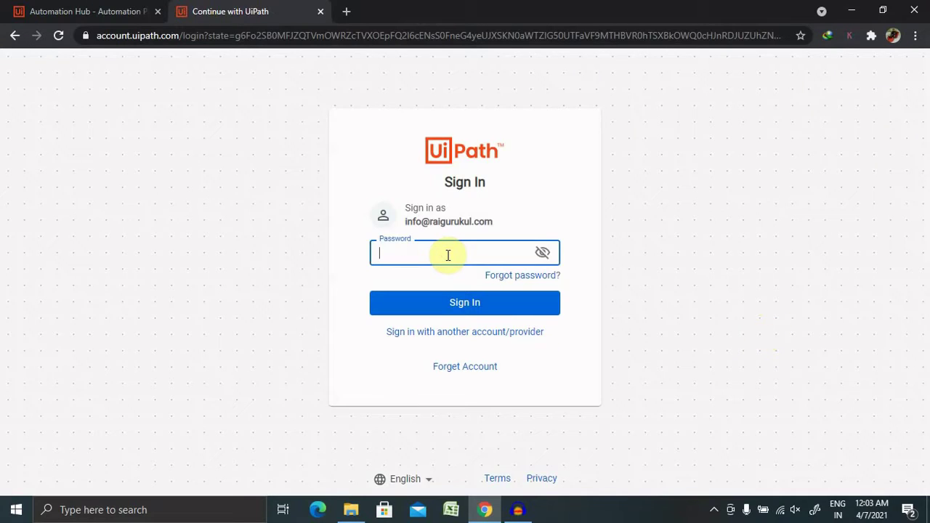
type("•••••••••")
left_click(452, 303)
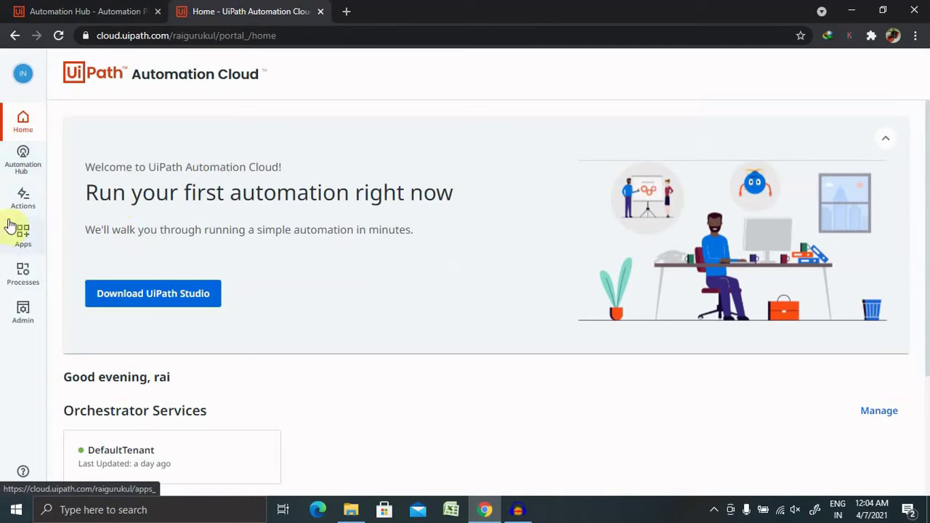
Step: Open Automation Hub from the Automation Cloud sidebar to reach the Explore Ideas list
left_click(21, 162)
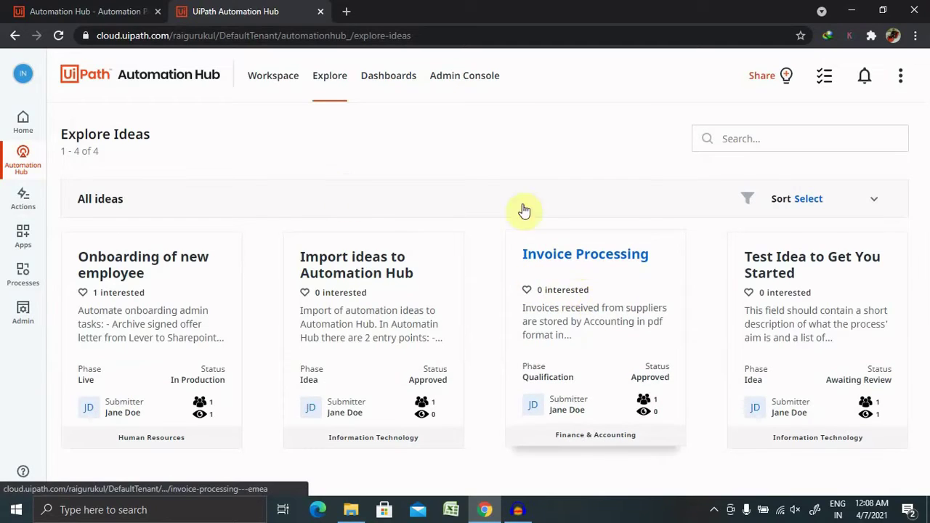
Step: Open Invoice Processing's Documentation and download the Solution Design Document template
left_click(624, 253)
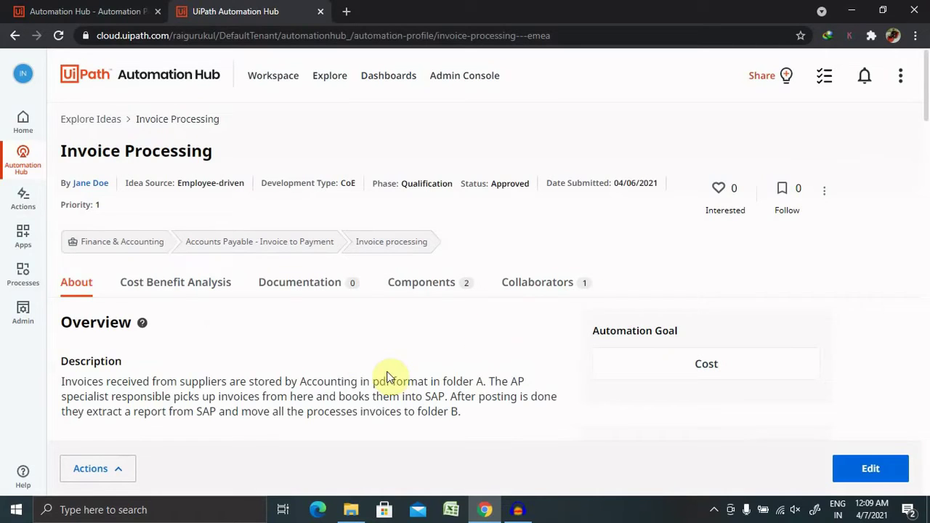
left_click(308, 289)
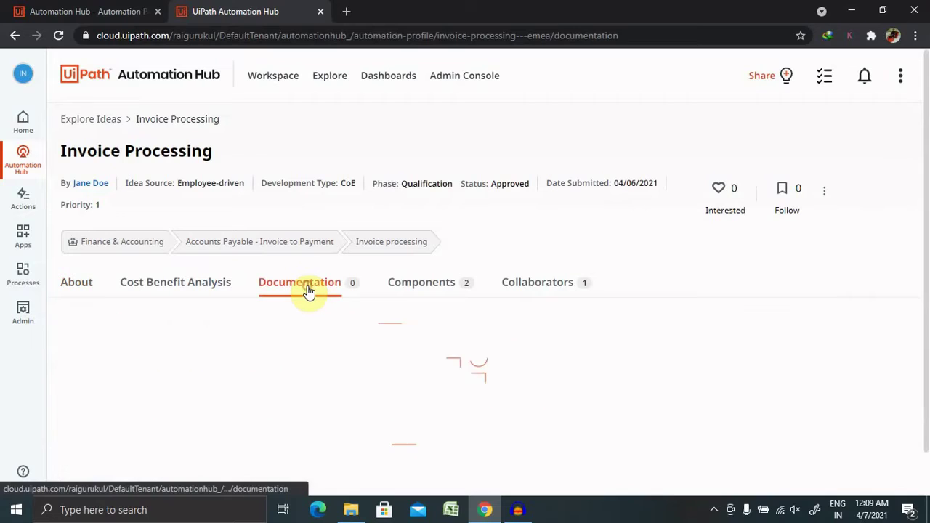
left_click_drag(928, 73, 928, 325)
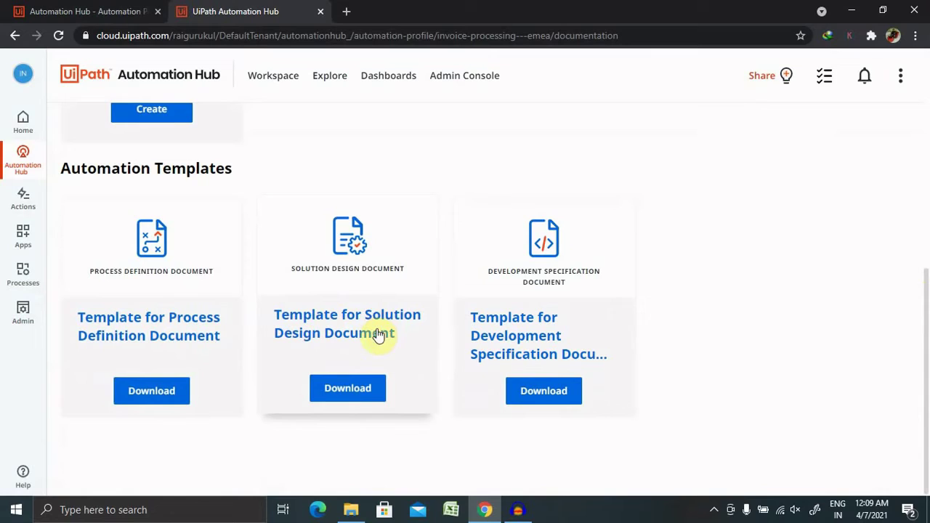
left_click(356, 391)
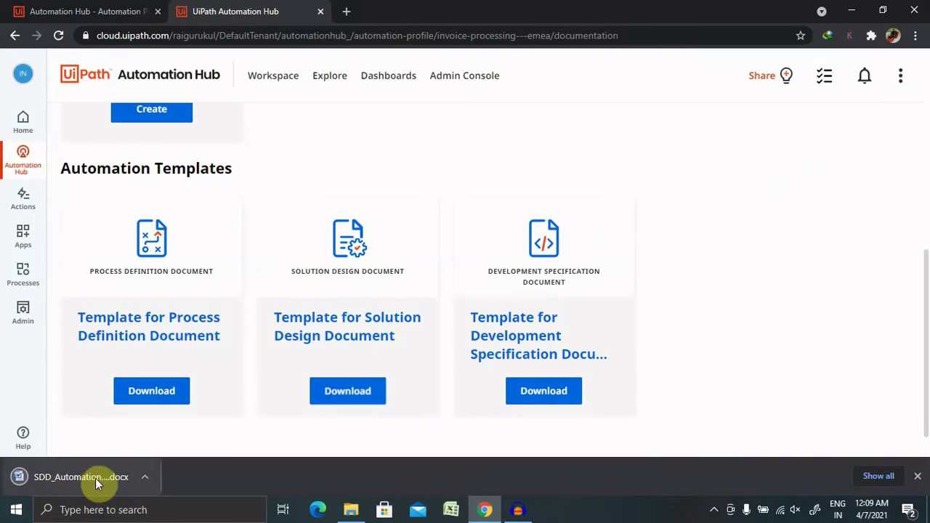
Step: Open the downloaded SDD template at 116% zoom and scroll through its cover page
left_click(91, 478)
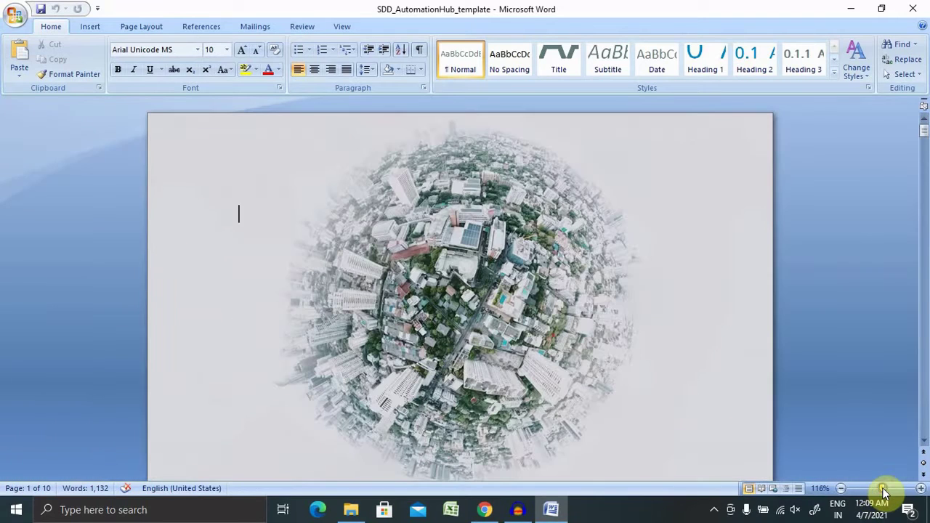
left_click(882, 488)
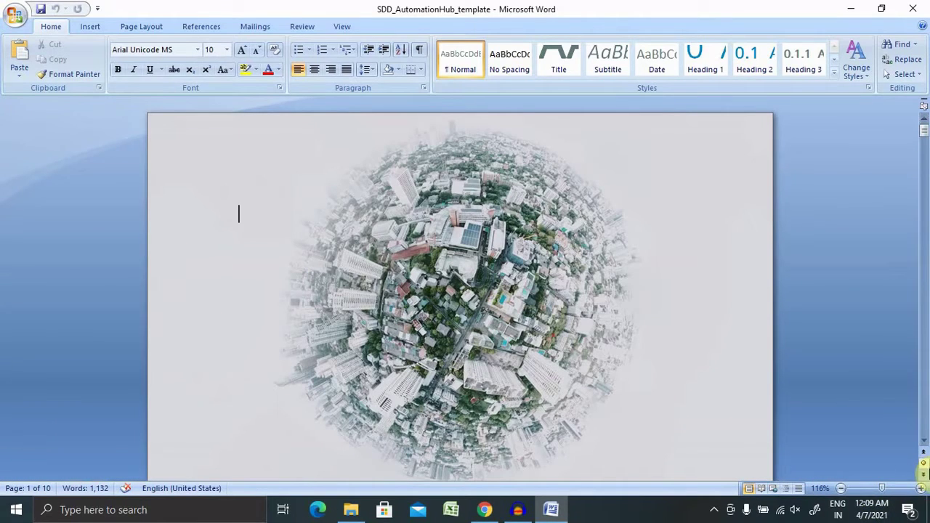
left_click(924, 440)
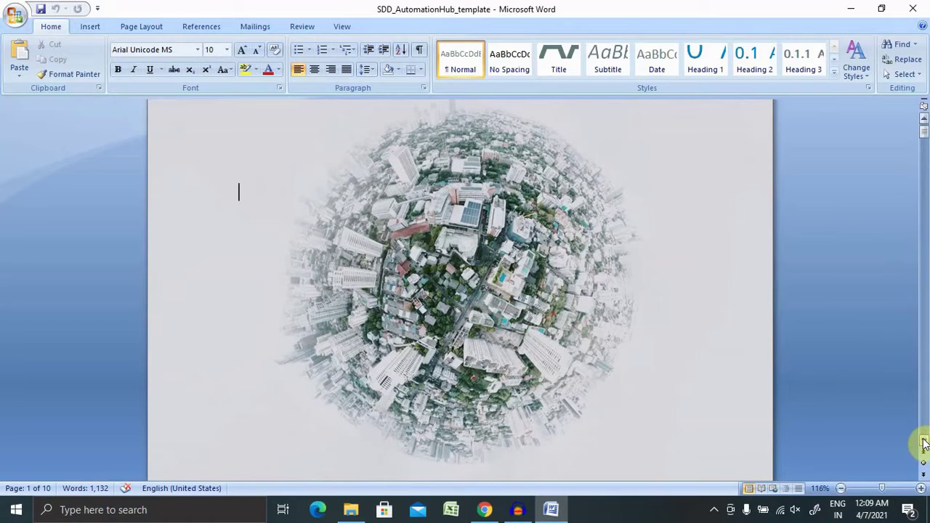
left_click(924, 440)
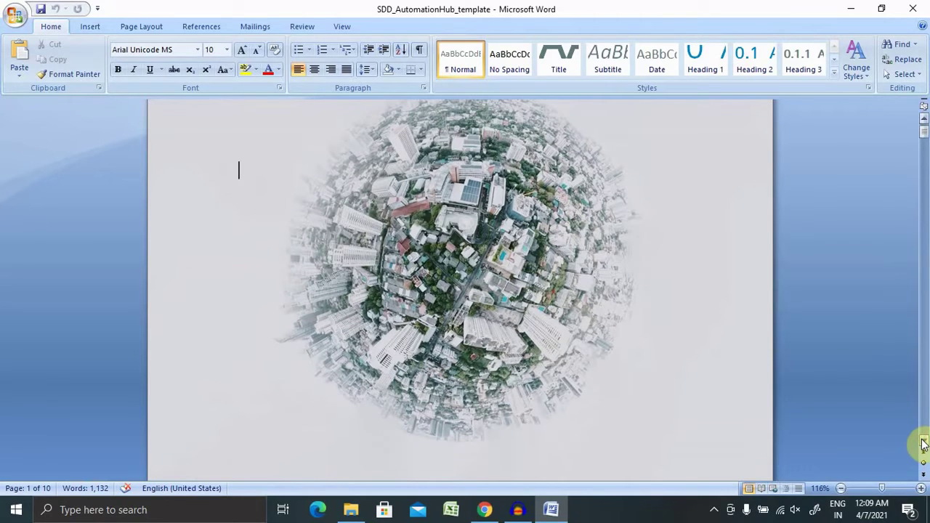
left_click(923, 440)
left_click(924, 443)
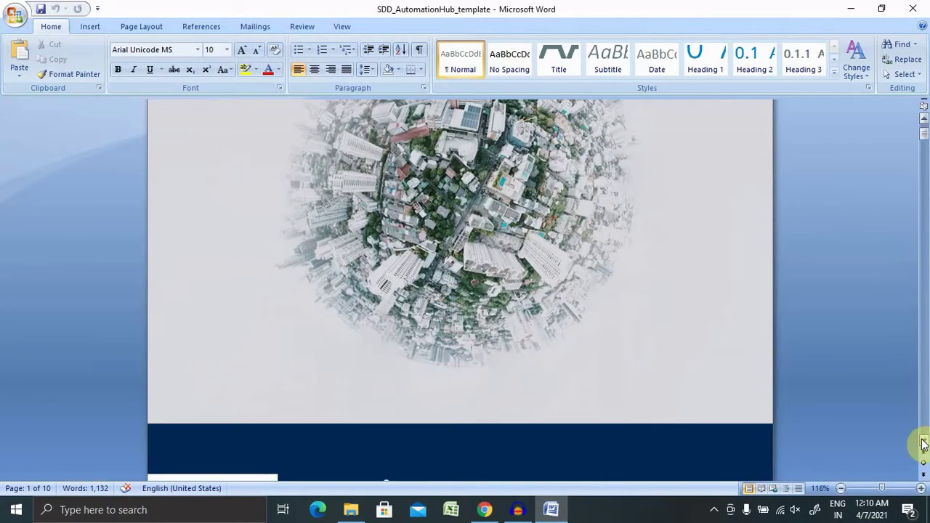
left_click(924, 443)
key("ctrl+Home")
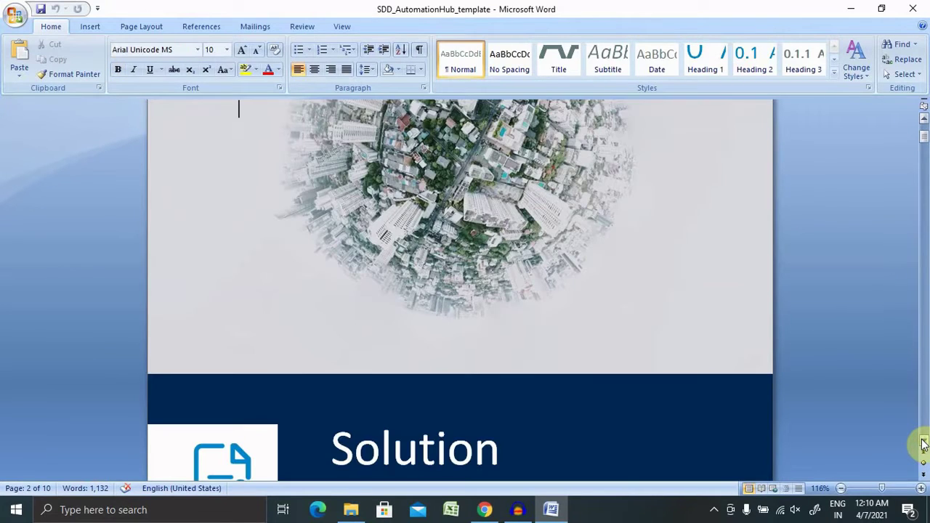
Step: Scroll down to bring the Table of Contents into view
left_click(924, 443)
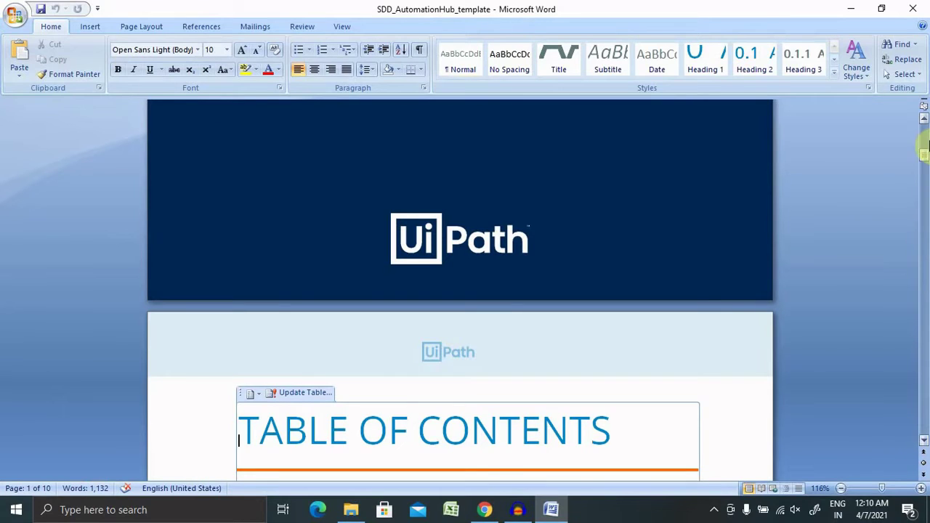
left_click(925, 155)
left_click_drag(925, 154, 925, 155)
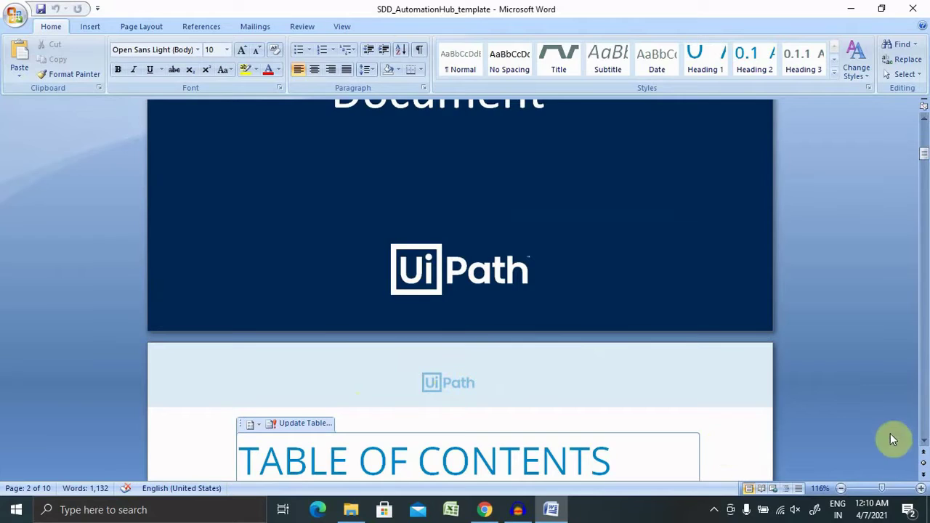
scroll(922, 440, "down", 2)
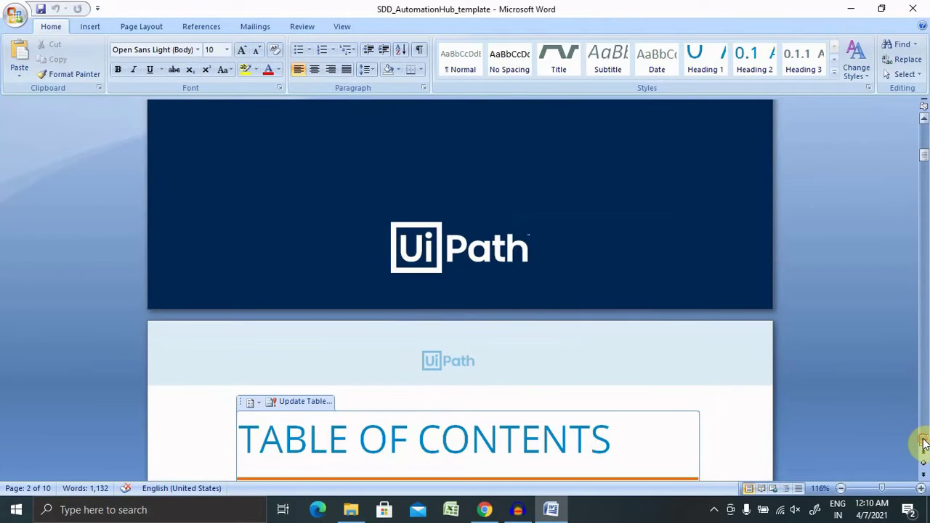
scroll(923, 444, "down", 1)
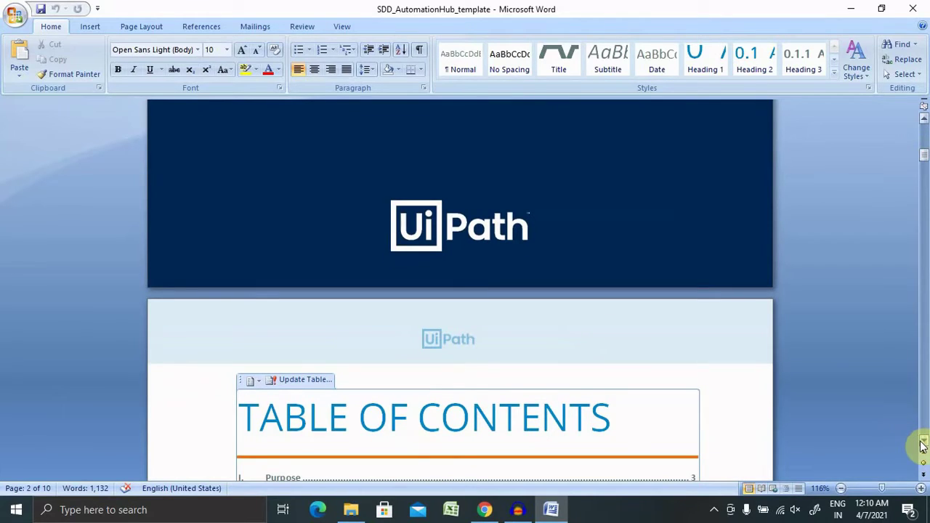
Step: Scroll through the table of contents and the Purpose section to its end
mouse_move(923, 157)
left_mouse_down()
mouse_move(927, 178)
mouse_move(923, 165)
left_mouse_up()
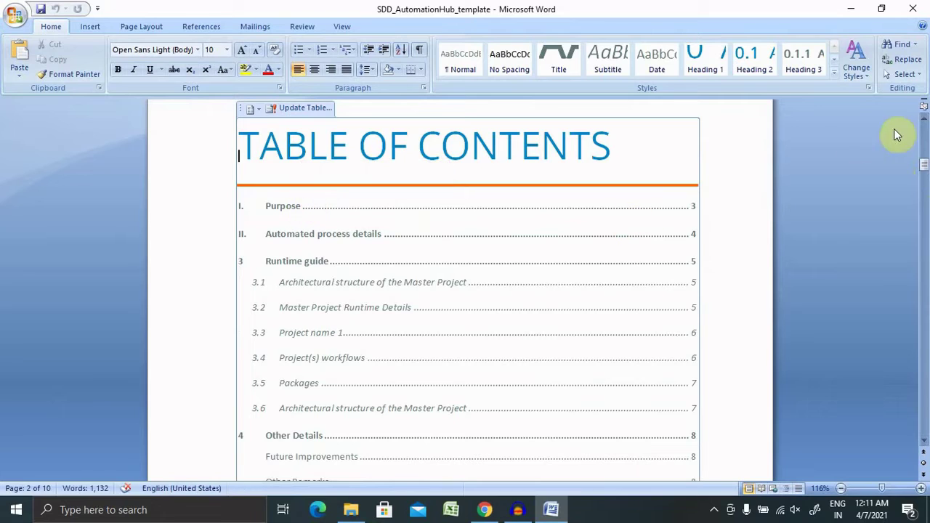
left_click_drag(925, 166, 925, 194)
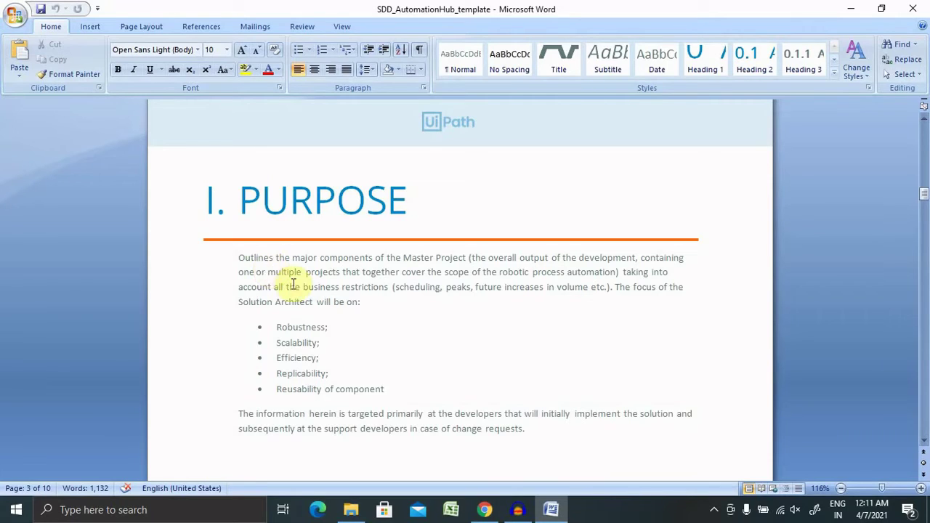
left_click(924, 445)
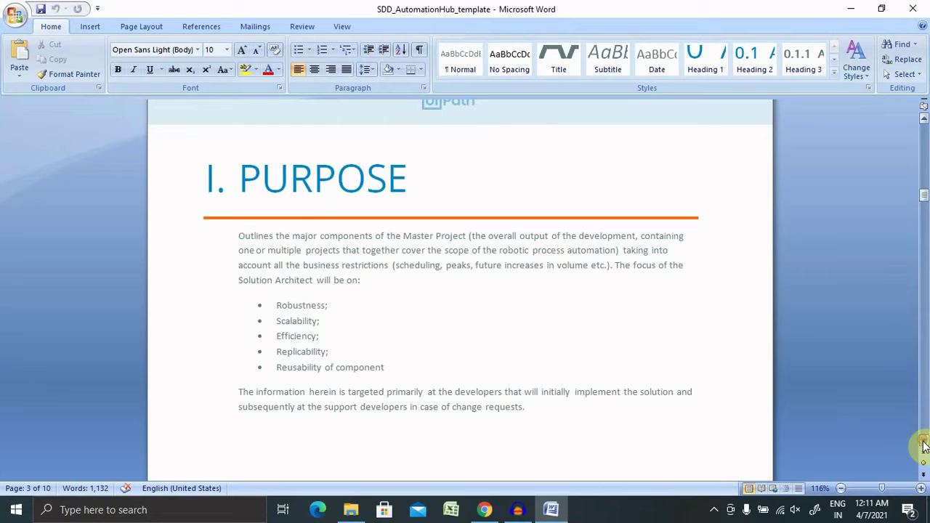
left_click(924, 445)
left_click(924, 445)
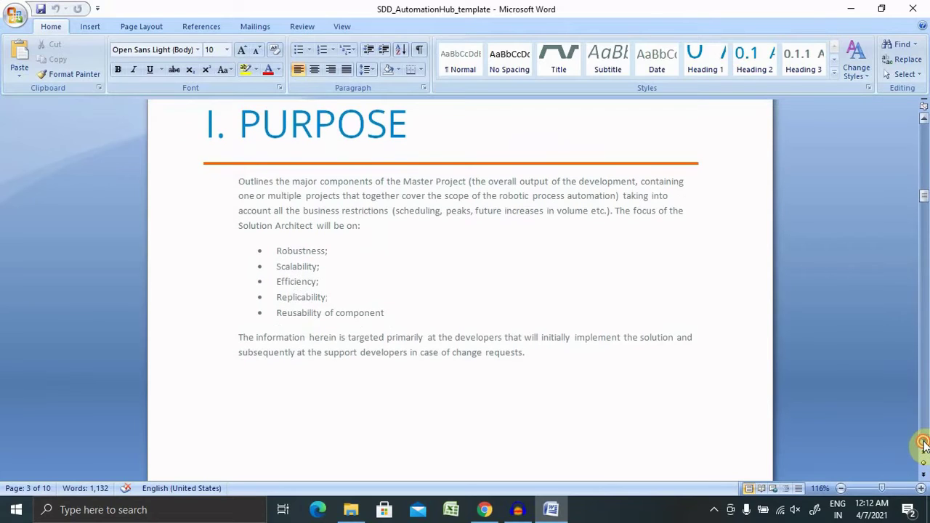
left_click(924, 444)
left_click(924, 445)
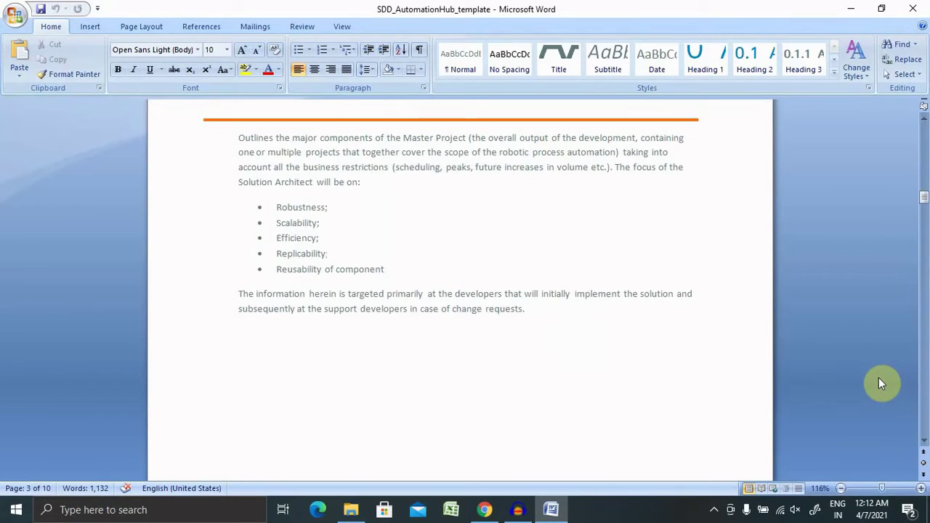
Step: Step through the Automated Process Details table, ending just above it
key("Down")
key("Down")
key("Down")
key("Up")
key("Up")
key("Up")
key("Up")
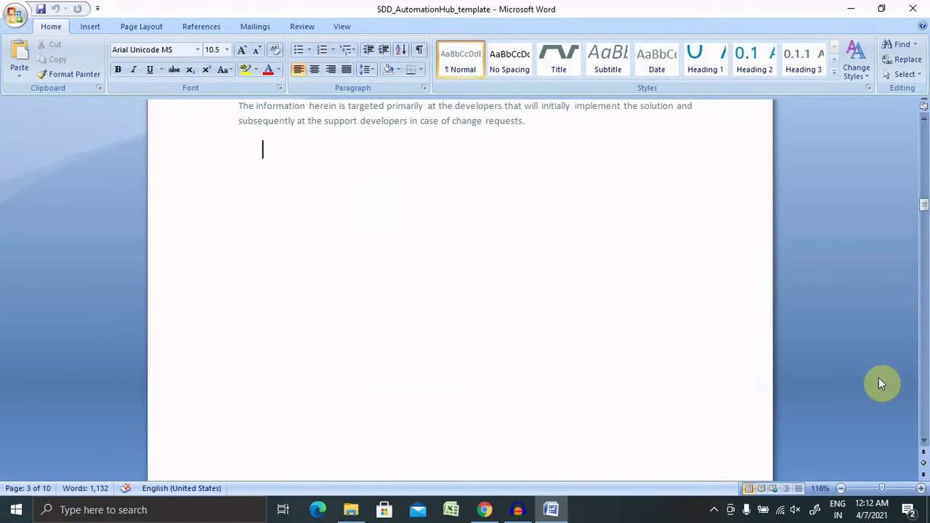
key("Down")
key("Down")
key("Down")
key("Down")
key("Down")
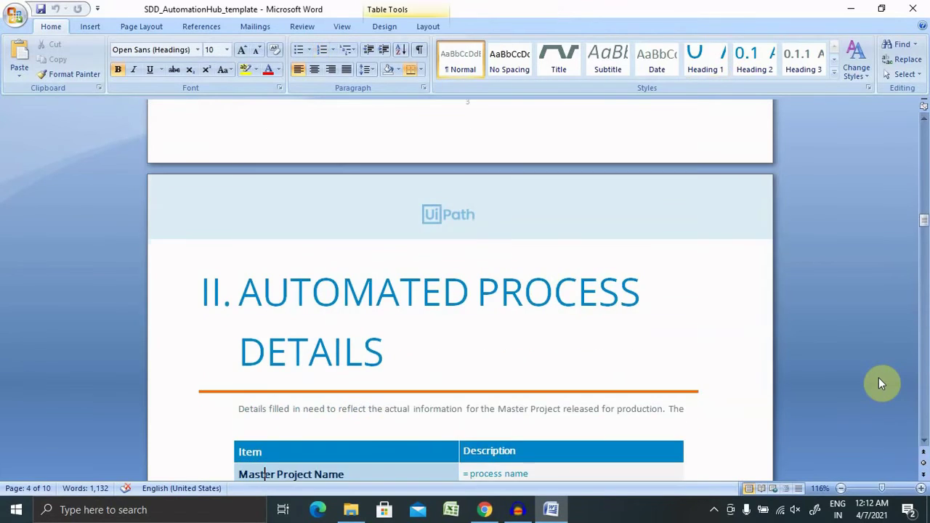
key("Down")
key("Down")
key("Down")
key("Down")
key("Down")
key("Down")
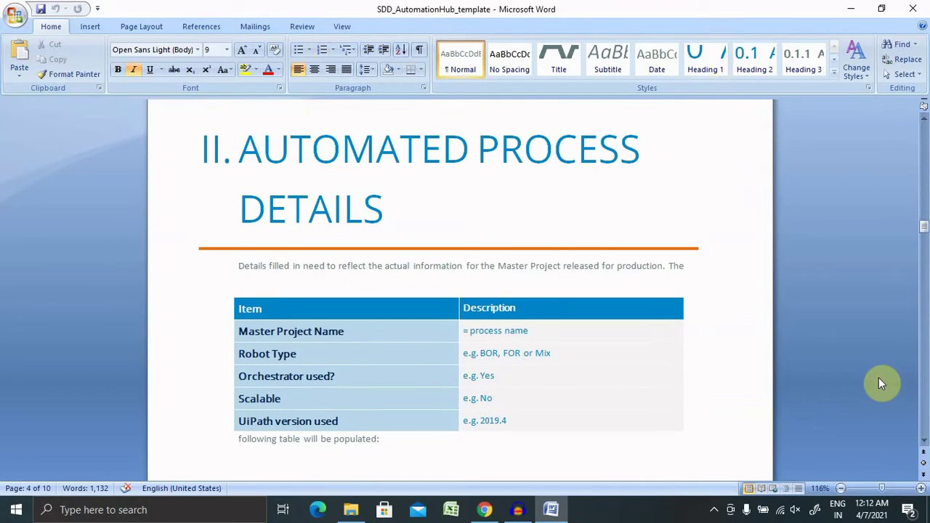
key("Down")
key("Down")
key("Down")
key("Down")
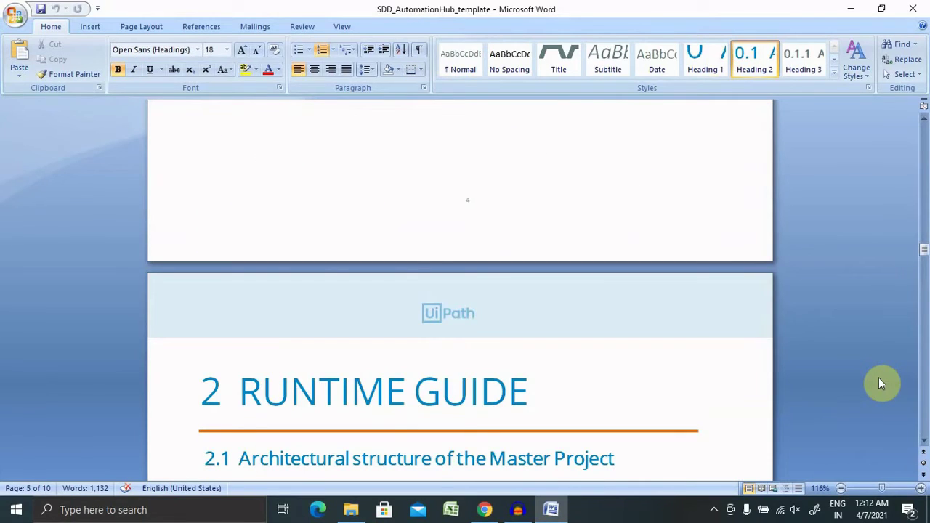
key("Up")
key("Up")
key("Up")
key("Up")
key("Up")
key("Up")
key("Up")
key("Up")
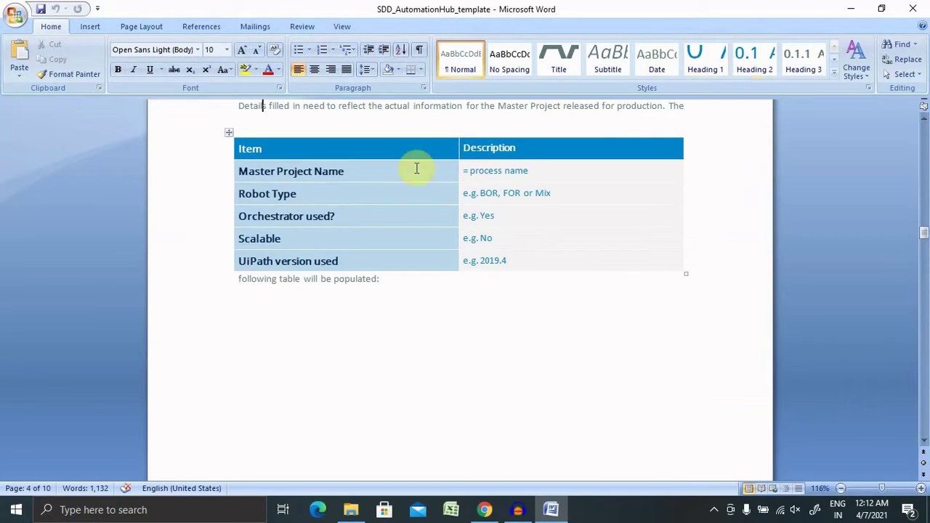
Step: Replace the process name placeholder with 'Invoice Processing' and select the Robot Type example
left_click_drag(469, 170, 558, 169)
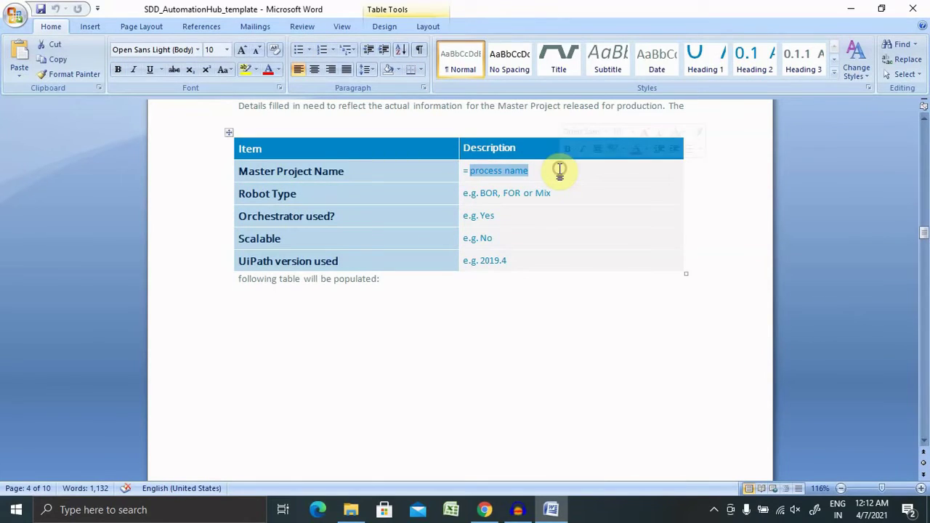
key("BackSpace")
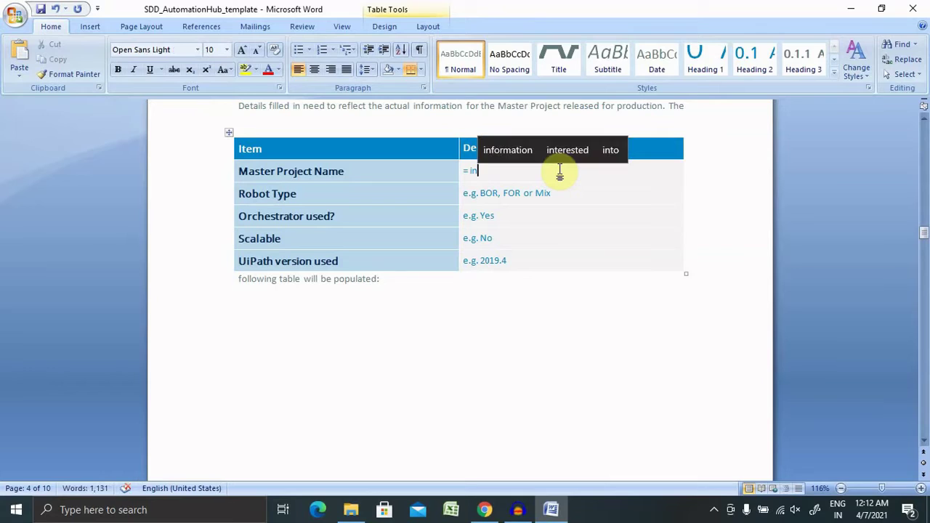
type("Inv")
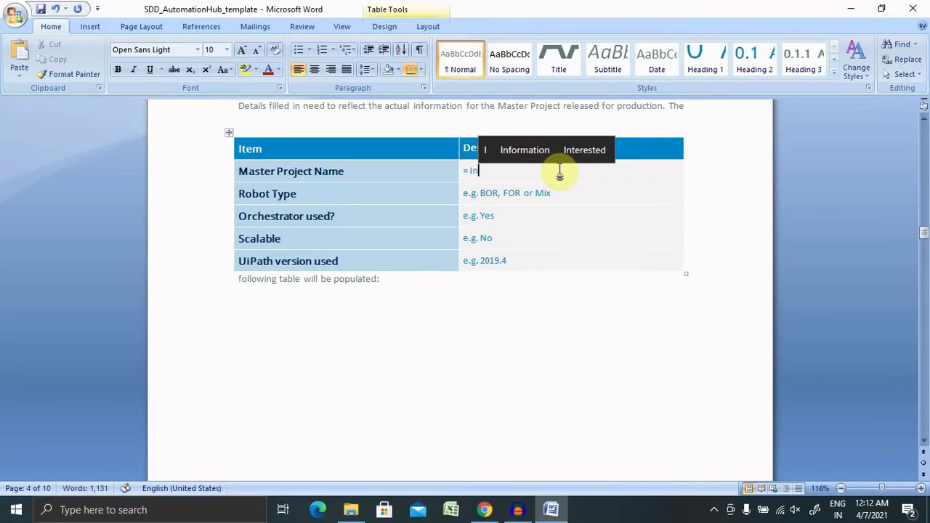
type("oice ")
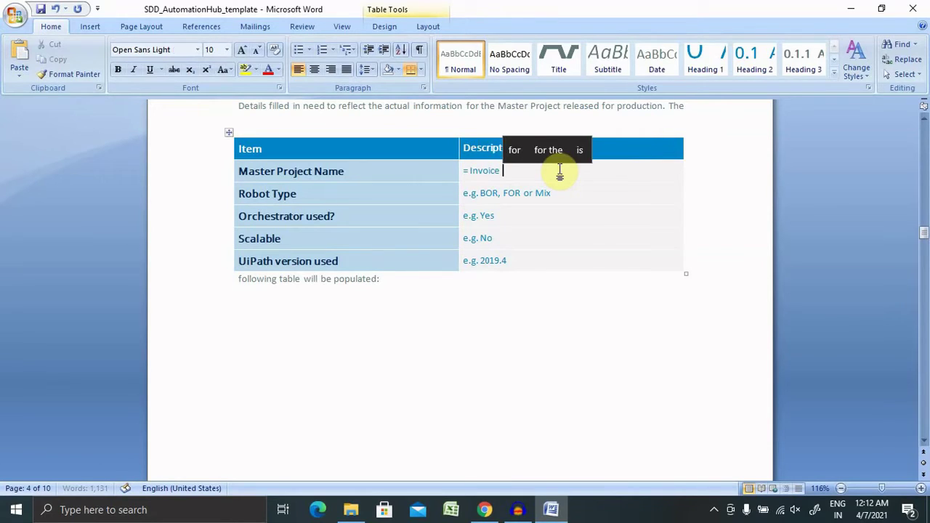
type("Proces")
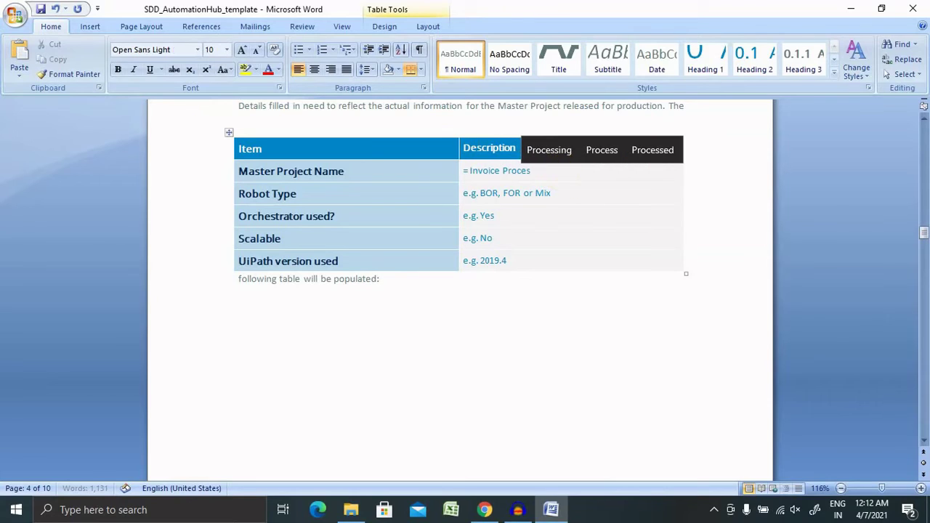
type("sing")
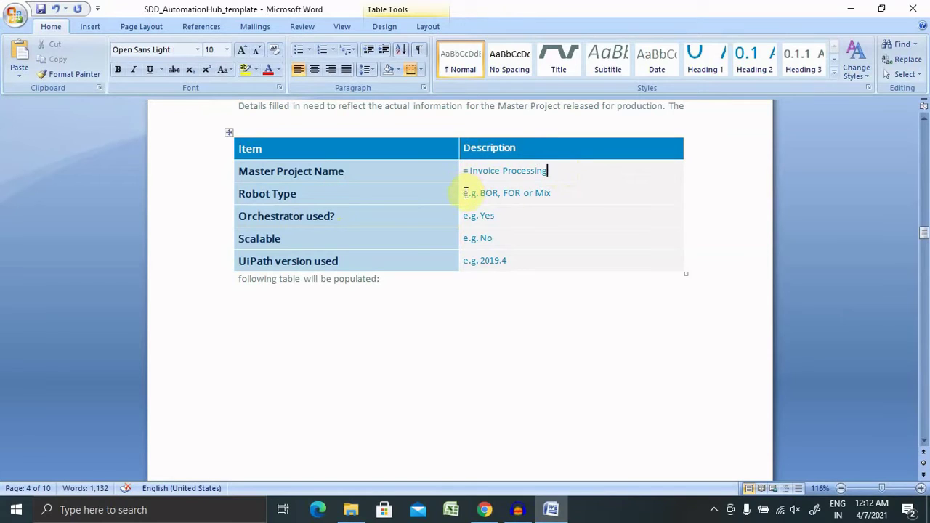
left_click_drag(463, 192, 564, 191)
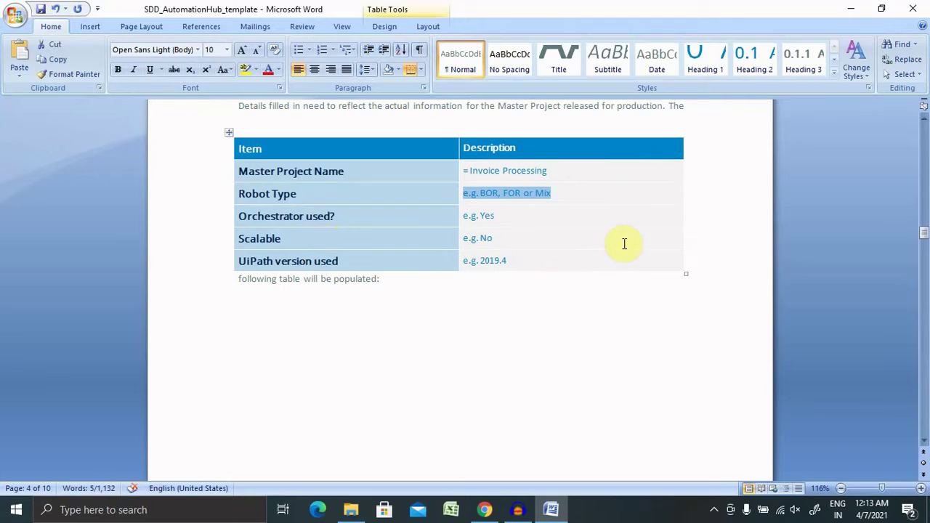
Step: Change the UiPath version used example to e.g. 2020.10.3
left_click(541, 263)
key("BackSpace")
key("BackSpace")
key("BackSpace")
key("BackSpace")
key("BackSpace")
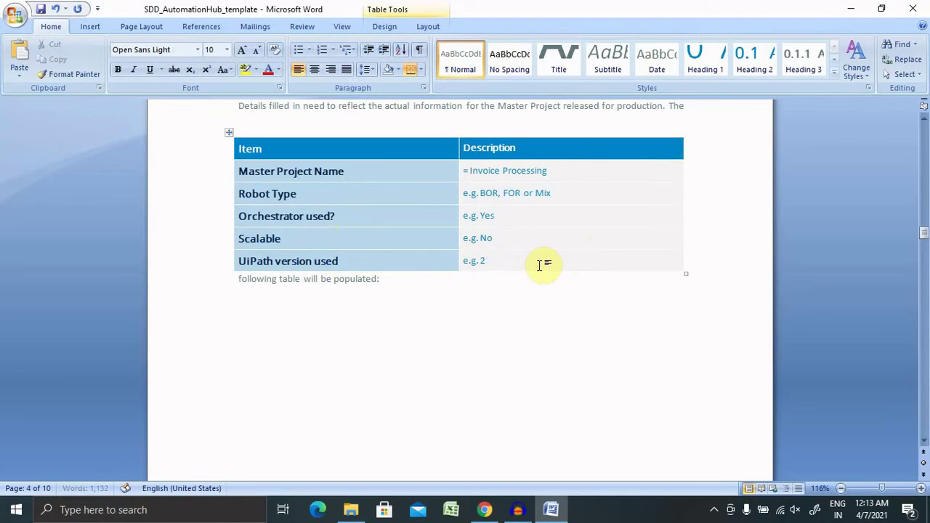
type("020.10.3")
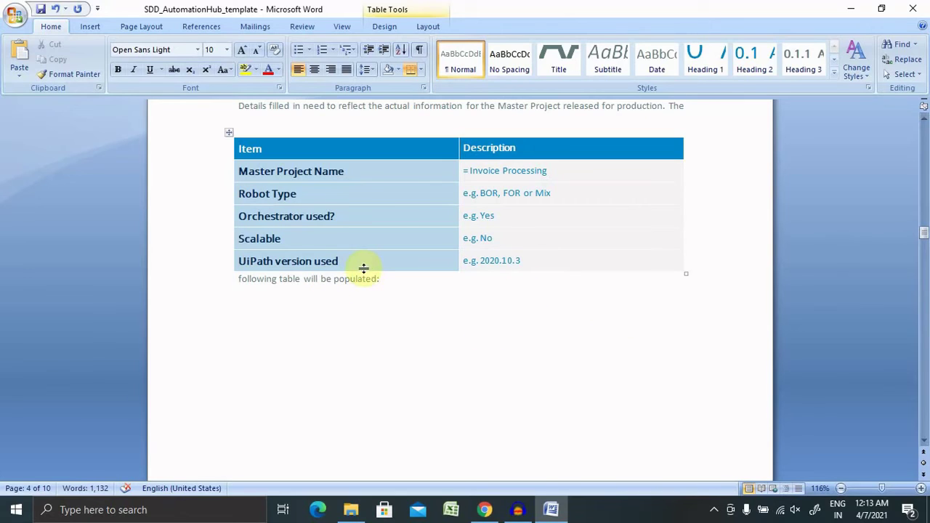
left_click(924, 441)
Step: Scroll past page 4 to the 2 Runtime Guide heading and the 2.2 runtime details table
left_click(924, 441)
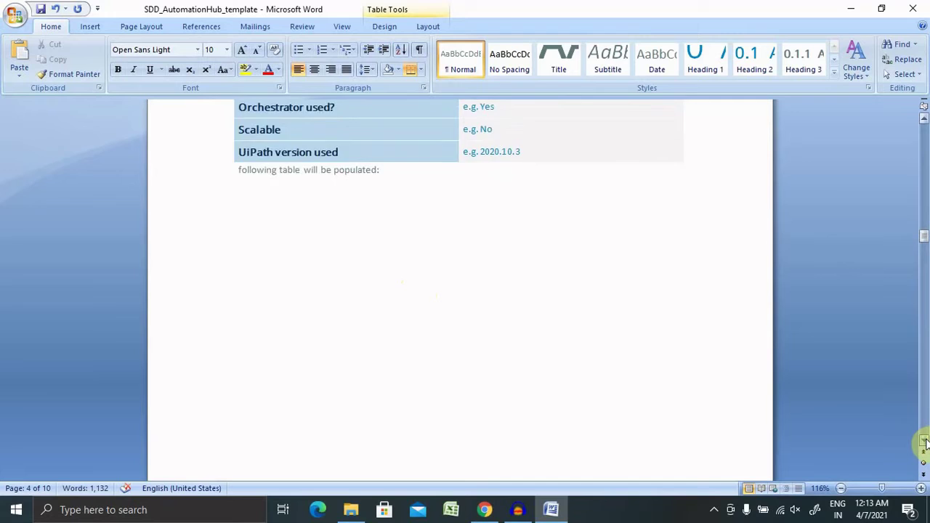
left_click(924, 441)
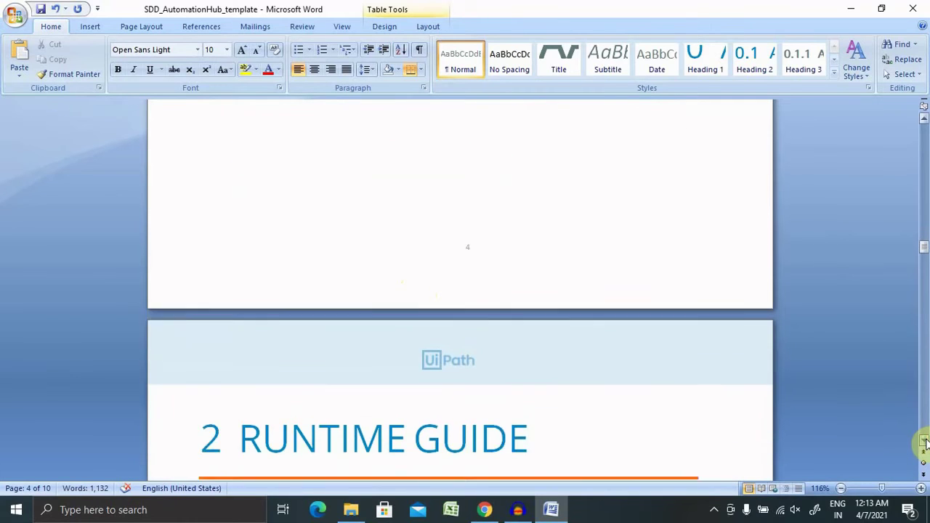
left_click(923, 441)
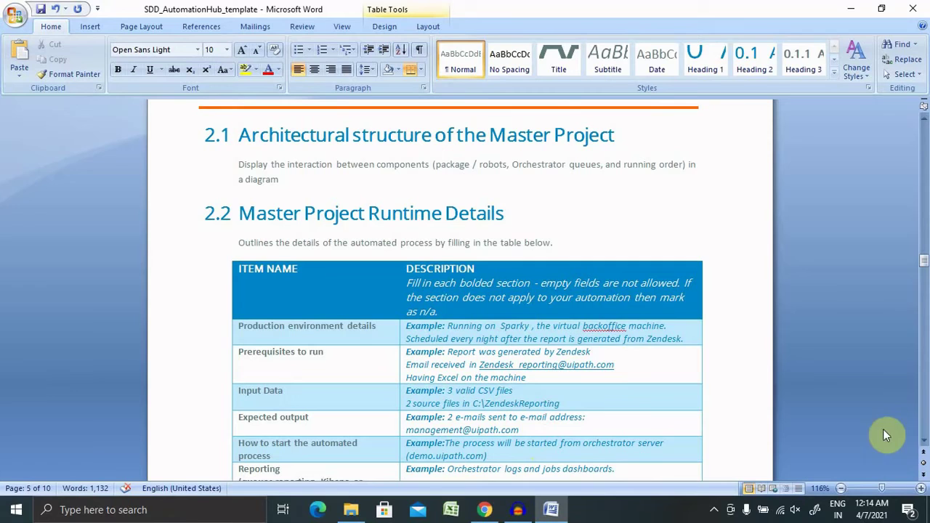
Step: Scroll through the 2.2 runtime table, selecting the Reporting to Stored credentials cells, to the 2.3 Project name table
left_click(923, 442)
scroll(924, 443, "down", 3)
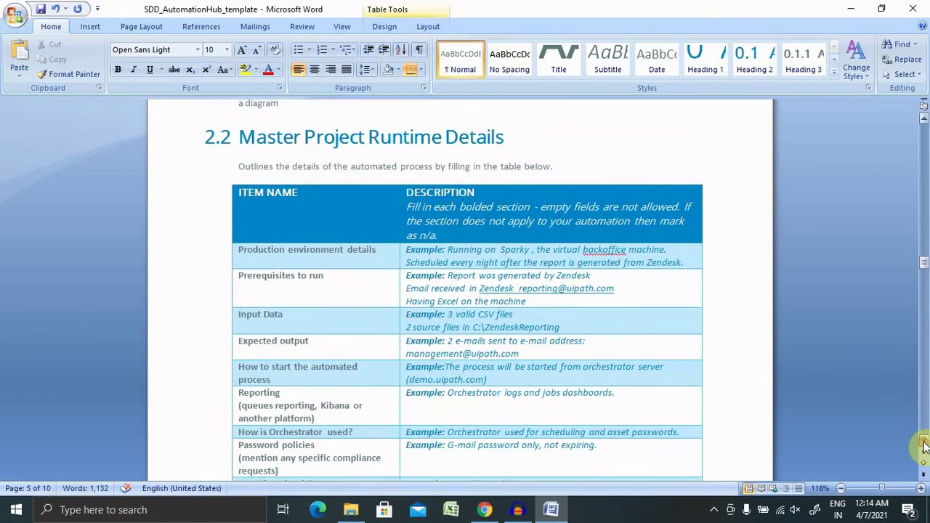
scroll(923, 445, "down", 5)
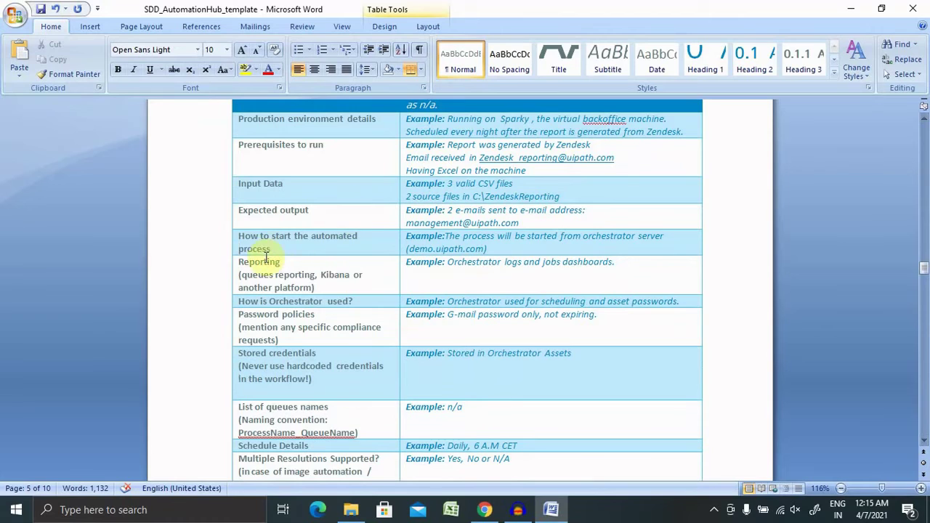
left_click_drag(253, 260, 332, 380)
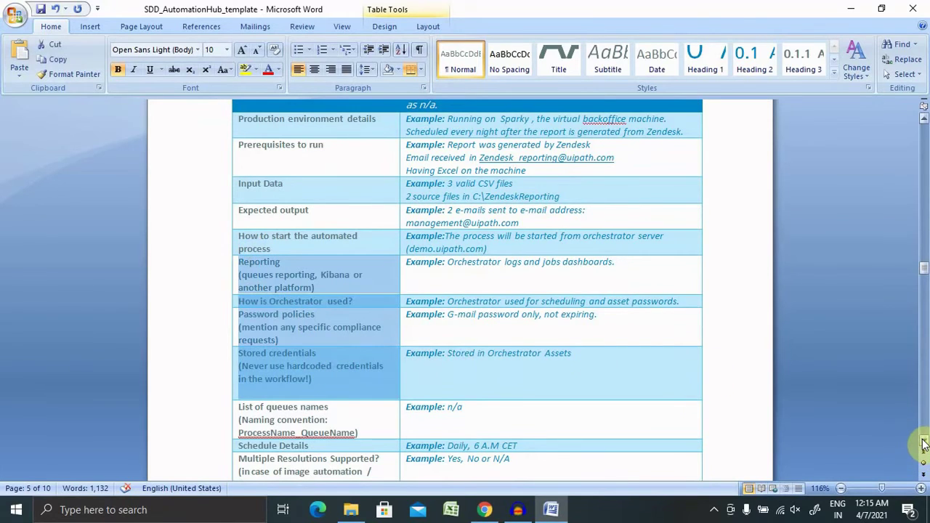
scroll(924, 442, "down", 2)
scroll(923, 442, "down", 7)
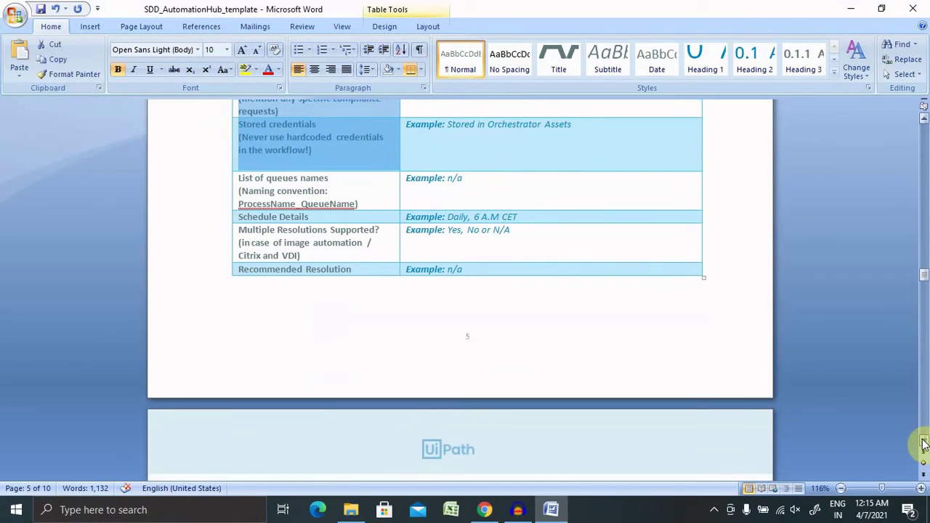
scroll(924, 442, "down", 4)
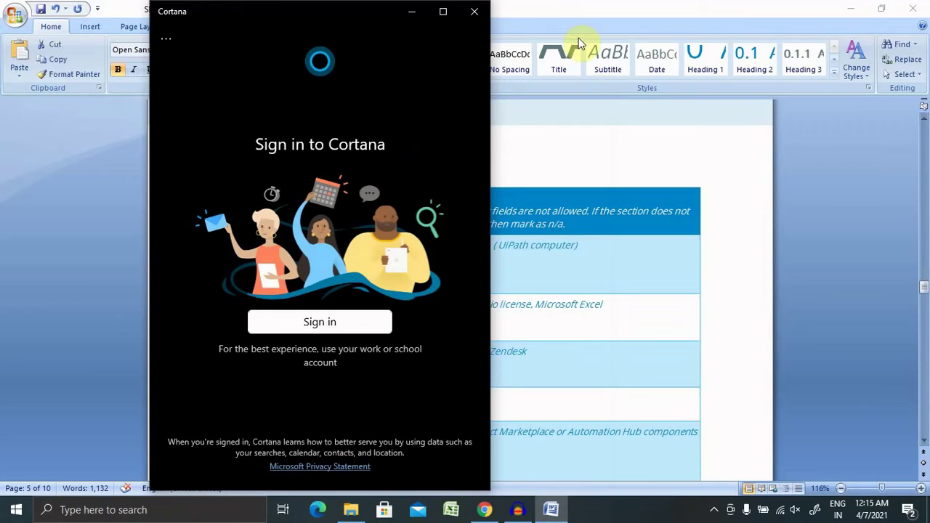
Step: Close the Cortana sign-in window to return to the Word document
left_click(478, 17)
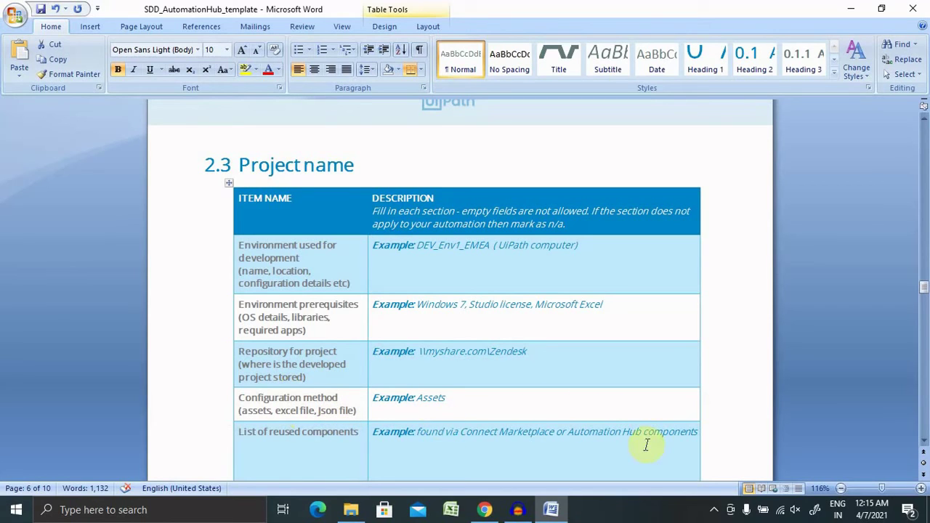
Step: Scroll past the Project name table into the 2.4 Project(s) workflows name table
left_click(922, 442)
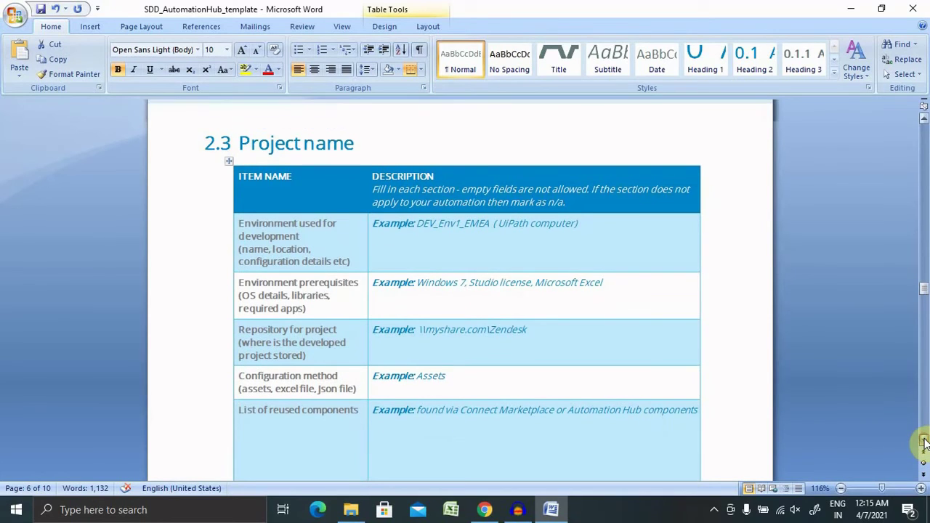
left_click(924, 443)
left_click(923, 442)
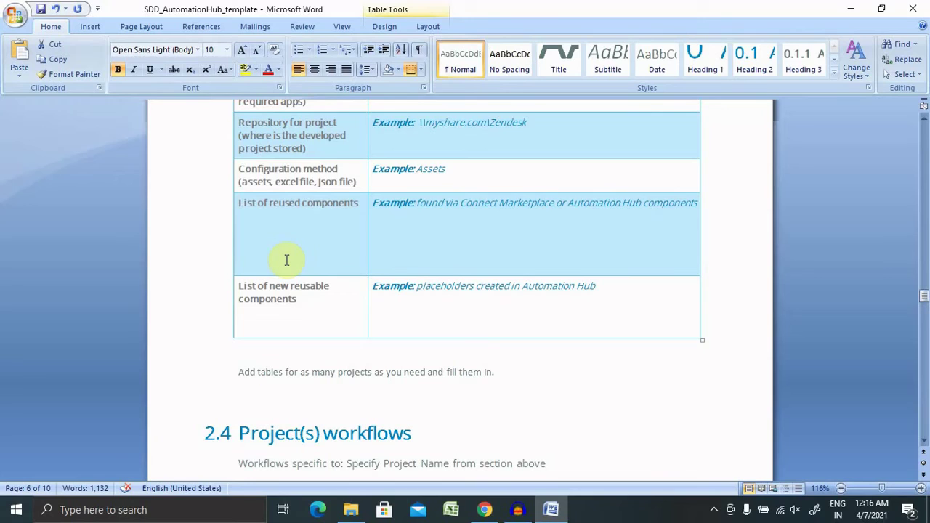
left_click(925, 441)
left_click(925, 441)
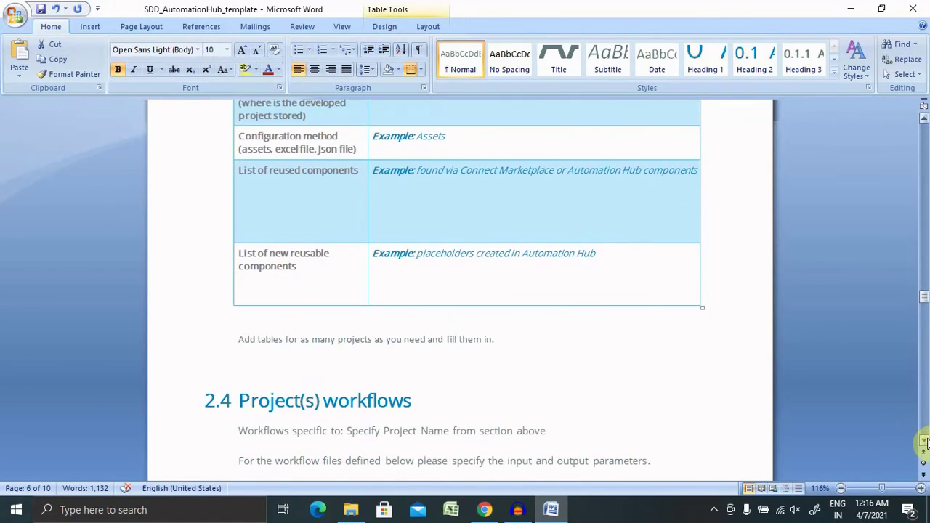
left_click(925, 441)
left_click(924, 441)
left_click(925, 441)
Step: Continue onto the next page until the 2.5 Packages heading and table header are visible
left_click(925, 441)
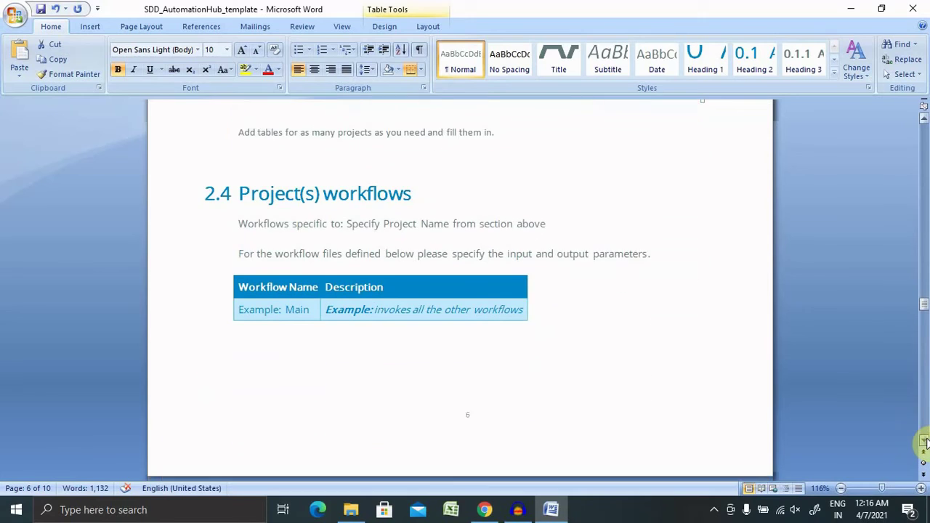
left_click(925, 441)
left_click(924, 441)
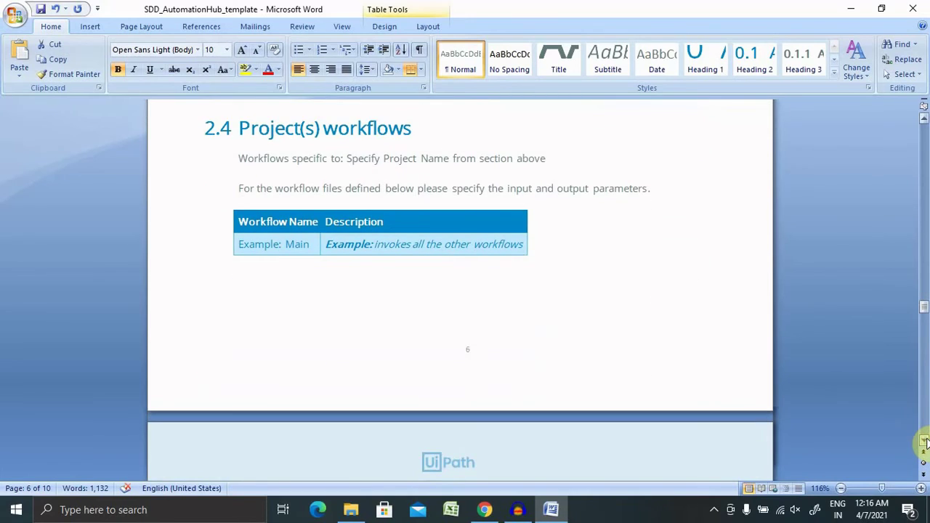
left_click(925, 441)
left_click(925, 441)
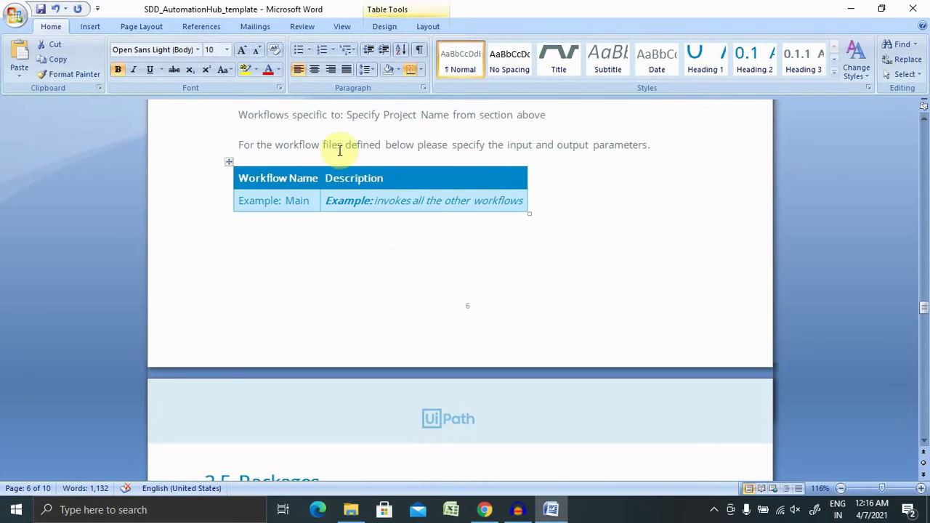
left_click(924, 441)
left_click(924, 441)
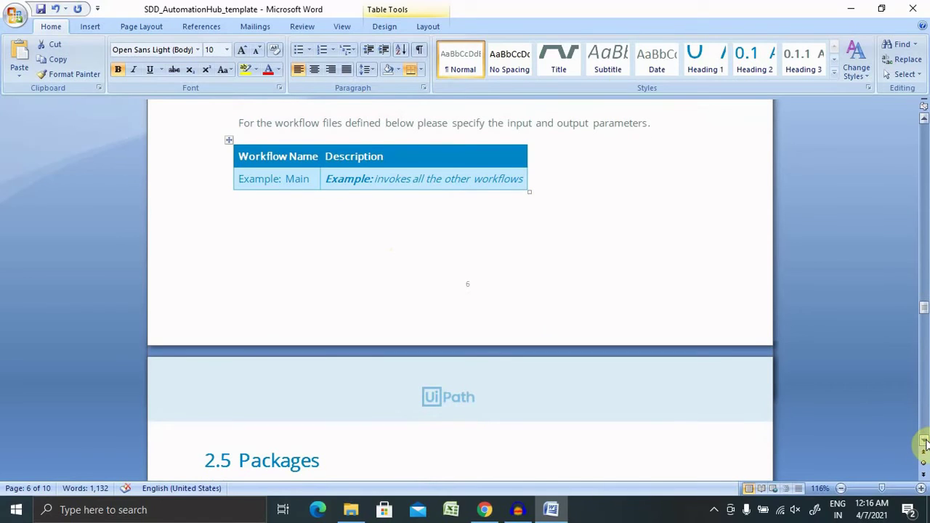
left_click(924, 441)
left_click(924, 441)
left_click(924, 441)
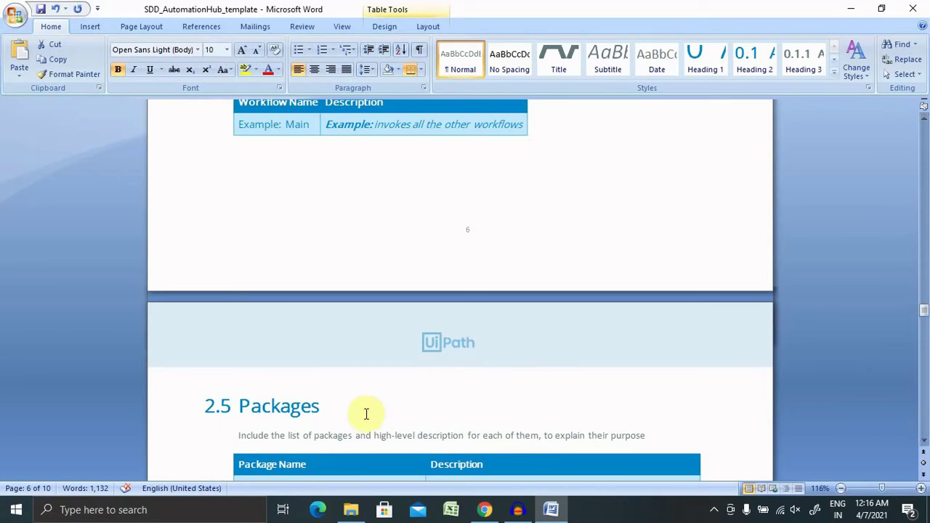
Step: Scroll past the Packages table's example row toward section 2.6 Architectural structure
left_click(925, 441)
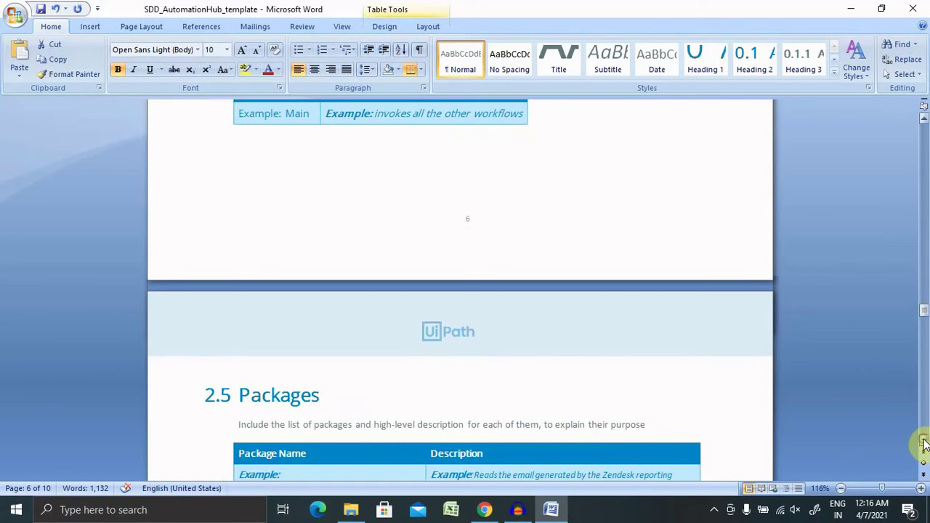
scroll(924, 444, "down", 4)
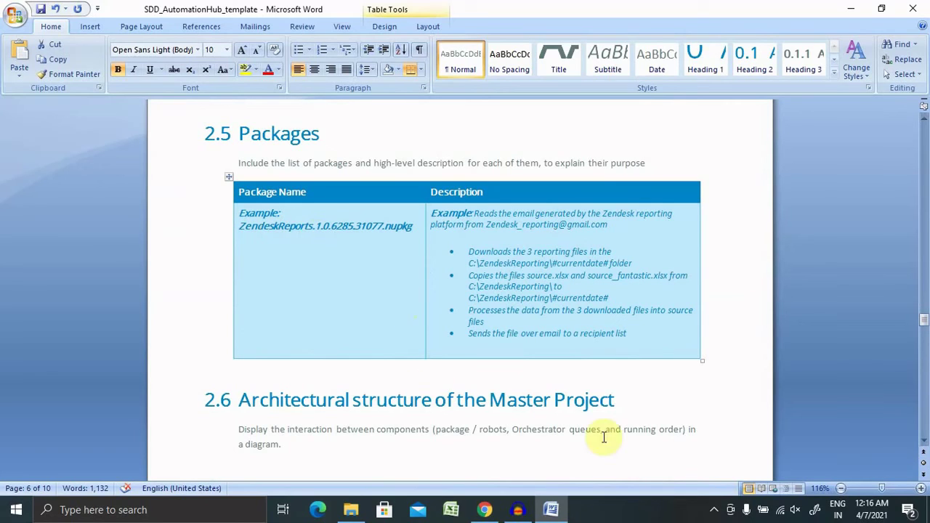
left_click(924, 441)
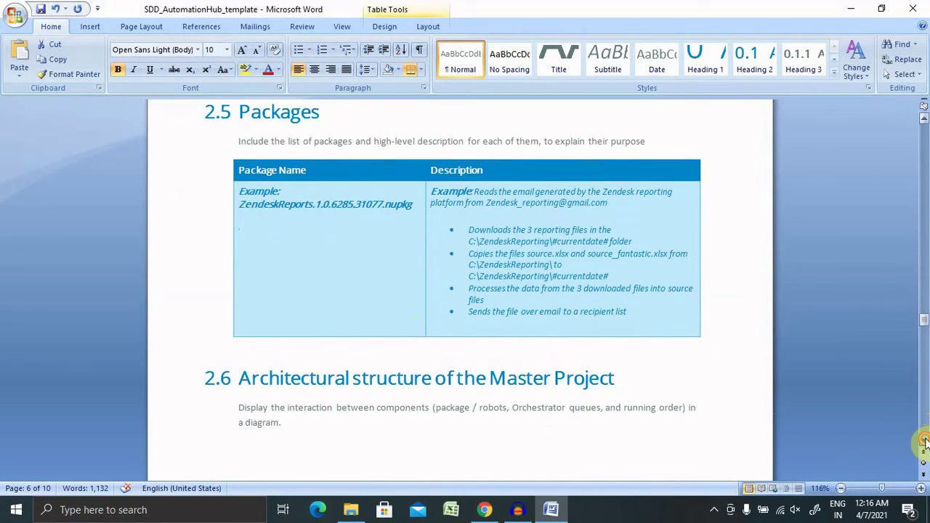
left_click(924, 441)
left_click(923, 441)
left_click(924, 441)
left_click(924, 441)
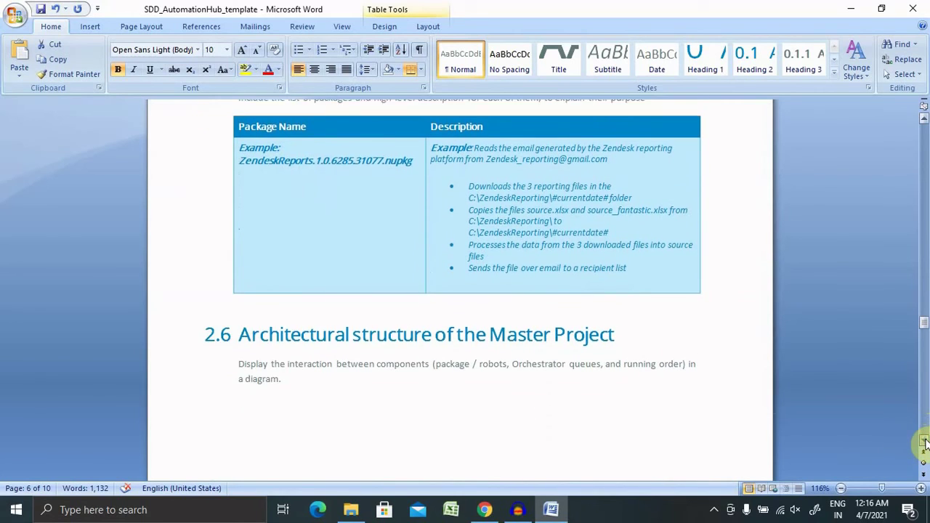
left_click(923, 441)
left_click(923, 441)
Step: Continue past the end of page 7 until the 3 OTHER DETAILS page appears
left_click(923, 441)
left_click(923, 441)
left_click(923, 441)
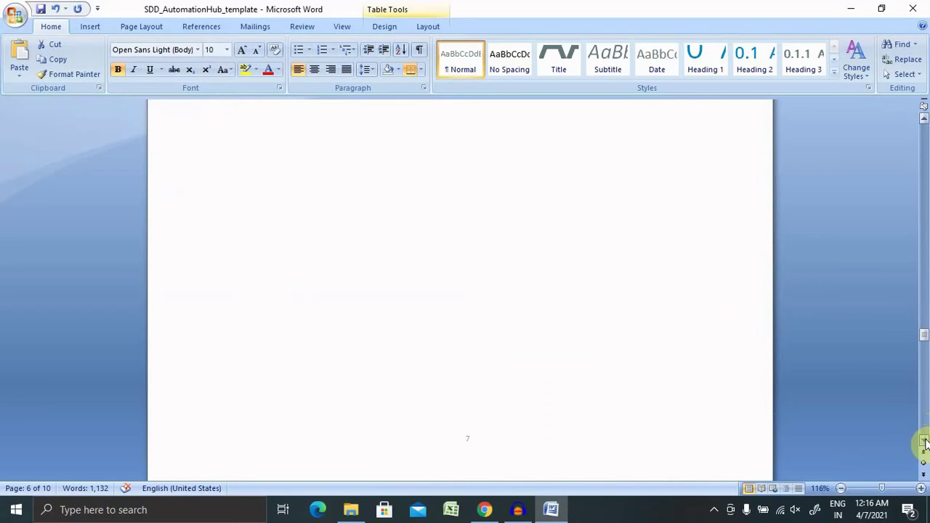
left_click(924, 441)
left_click(923, 441)
Step: Bring the 3 OTHER DETAILS heading fully into view
left_click(923, 441)
left_click(924, 441)
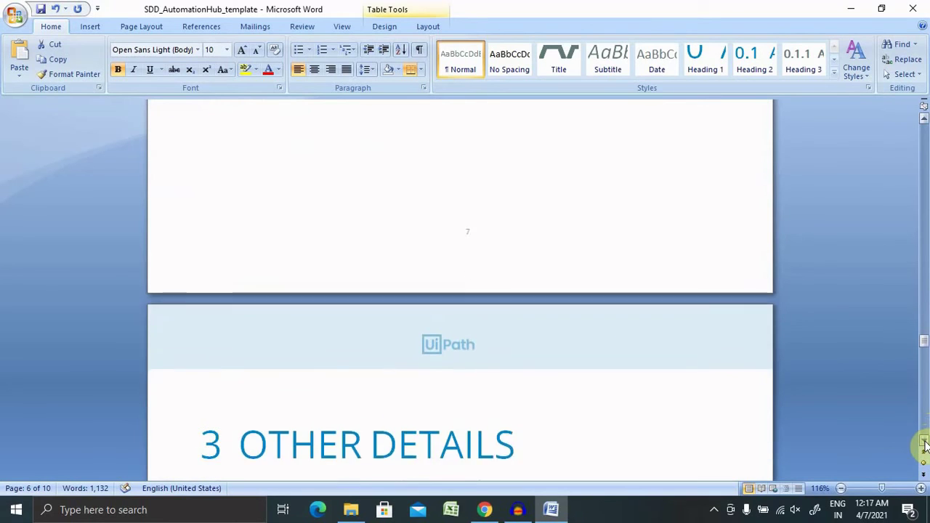
left_click(924, 441)
left_click(923, 443)
left_click(923, 442)
left_click(924, 442)
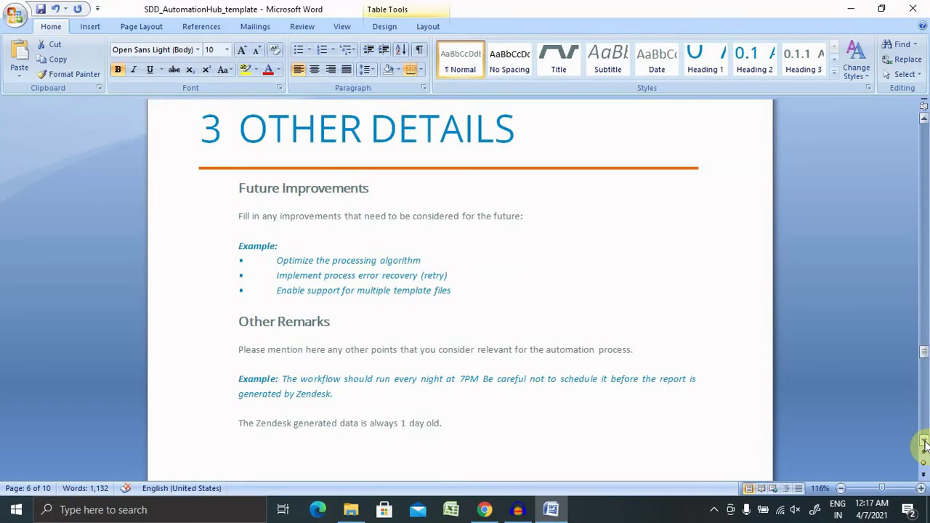
Step: Scroll through Future Improvements and Other Remarks down to the 4 Glossary definitions
scroll(924, 444, "down", 5)
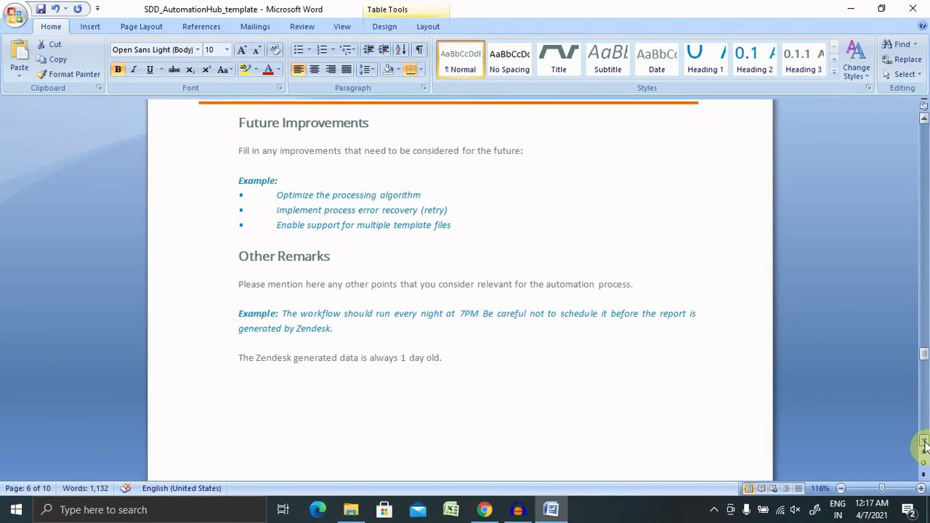
scroll(924, 444, "down", 4)
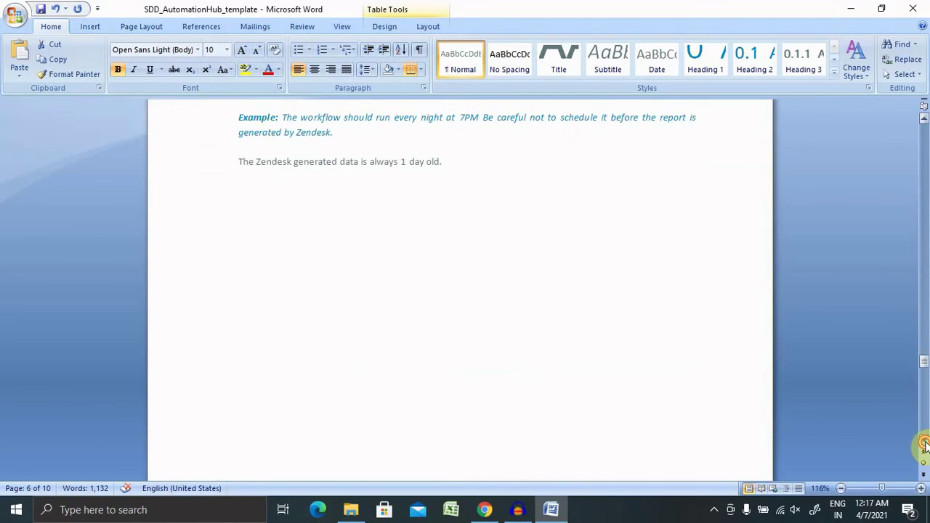
scroll(925, 448, "down", 3)
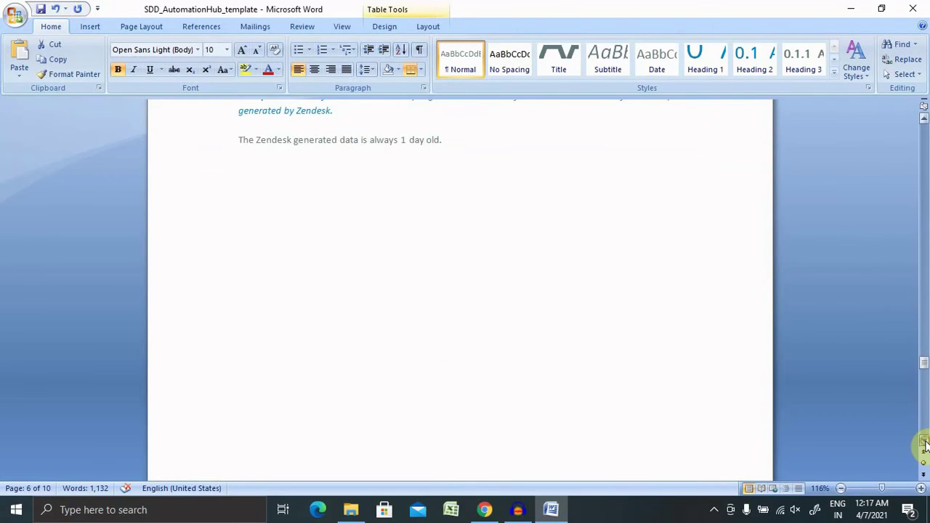
scroll(924, 445, "down", 10)
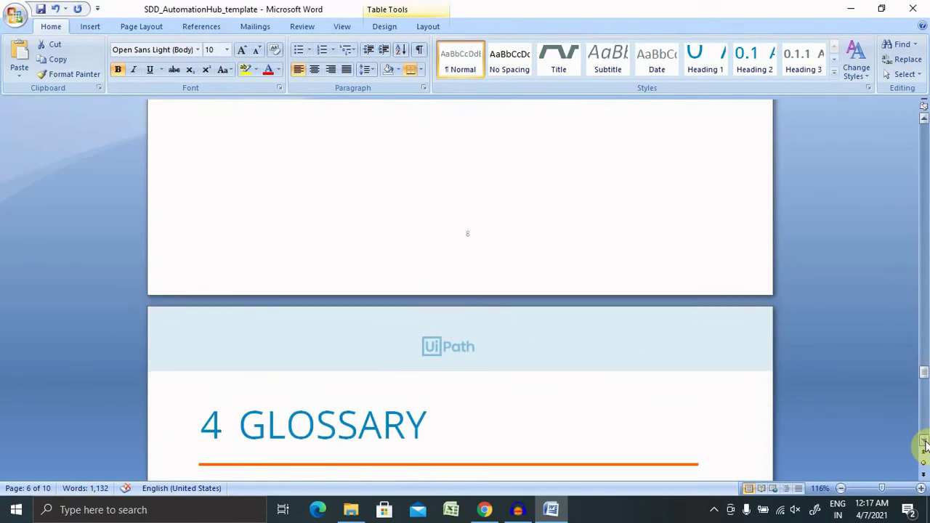
scroll(924, 445, "down", 9)
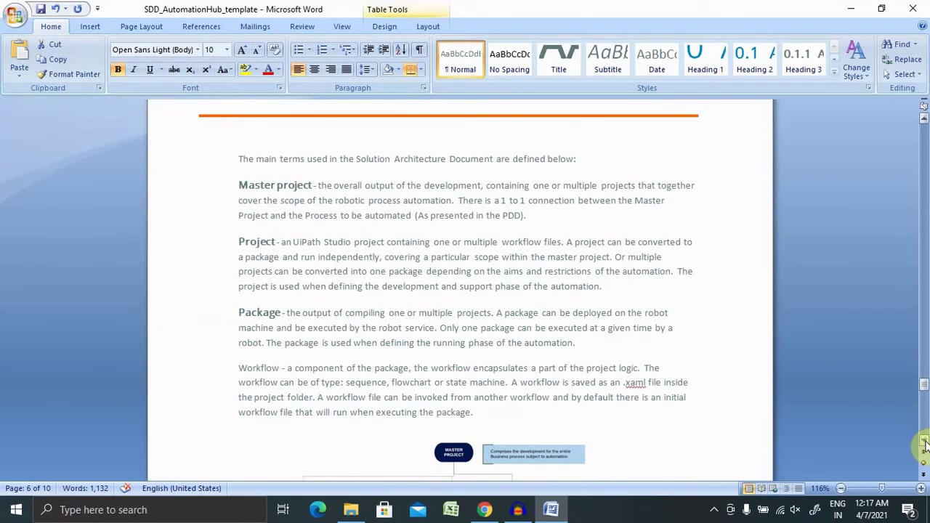
Step: Scroll past the Glossary's project diagram and final terms like FOR and Orchestrator to the blank next page
scroll(924, 445, "down", 2)
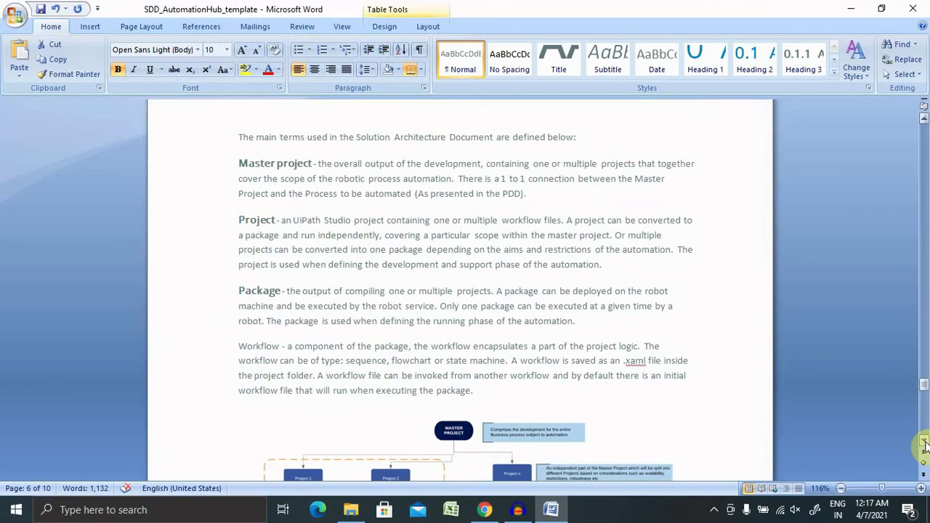
scroll(924, 445, "down", 4)
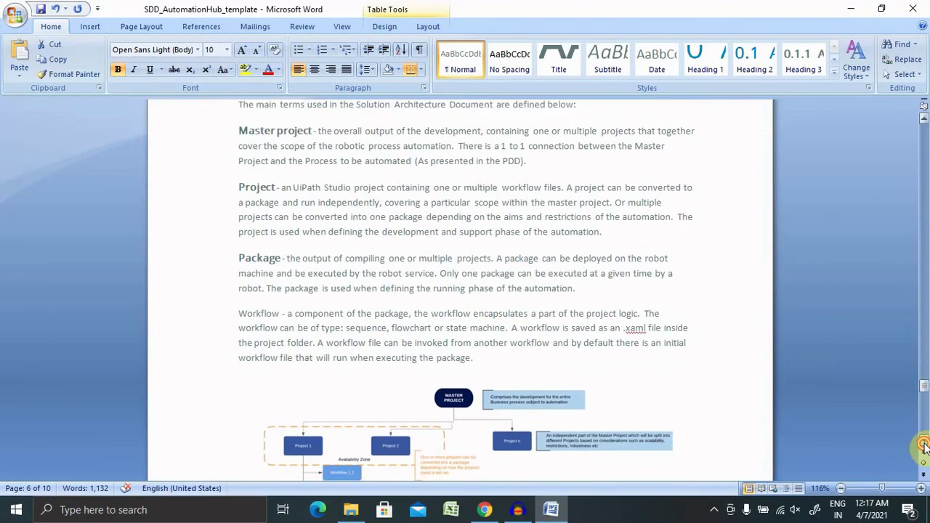
scroll(924, 444, "down", 10)
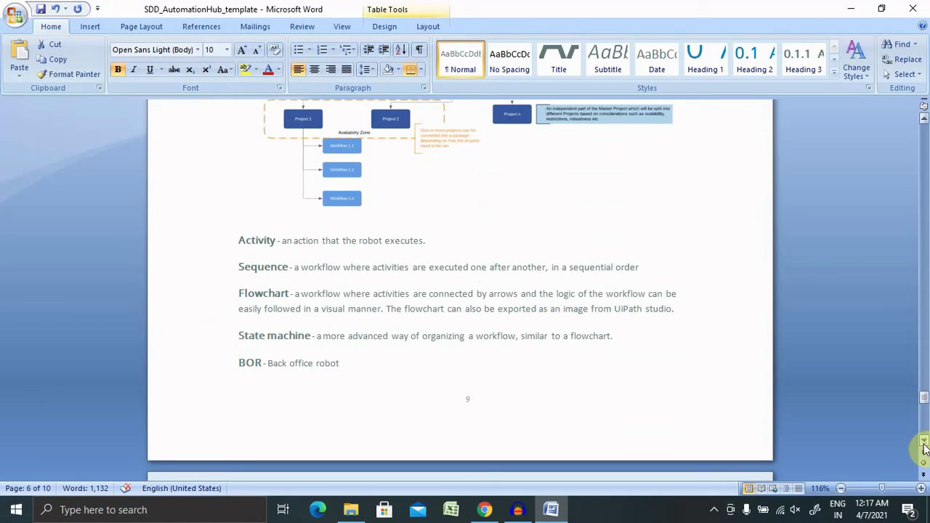
left_click_drag(924, 445, 924, 445)
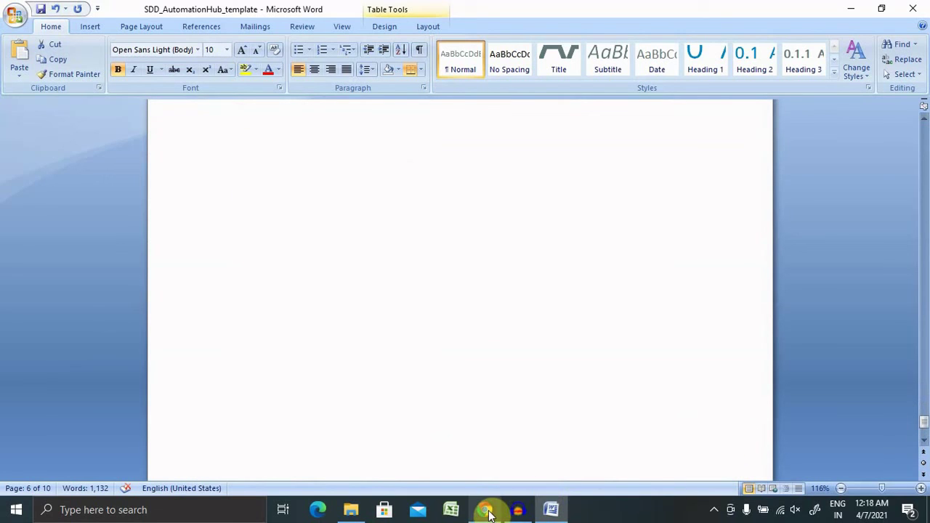
Step: Switch to Automation Hub in Chrome and open the Documentation tab's Add File upload form
mouse_move(484, 508)
left_click(440, 473)
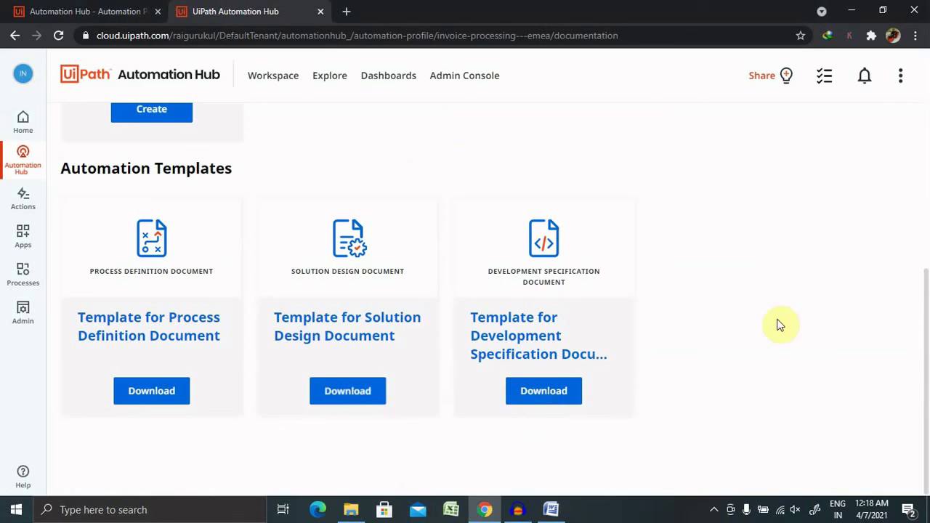
left_click_drag(926, 322, 926, 154)
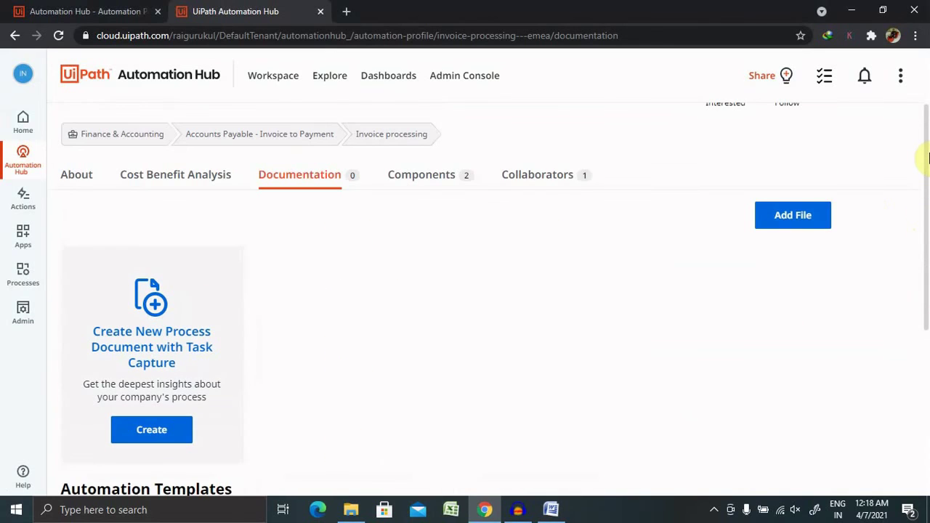
left_click(796, 229)
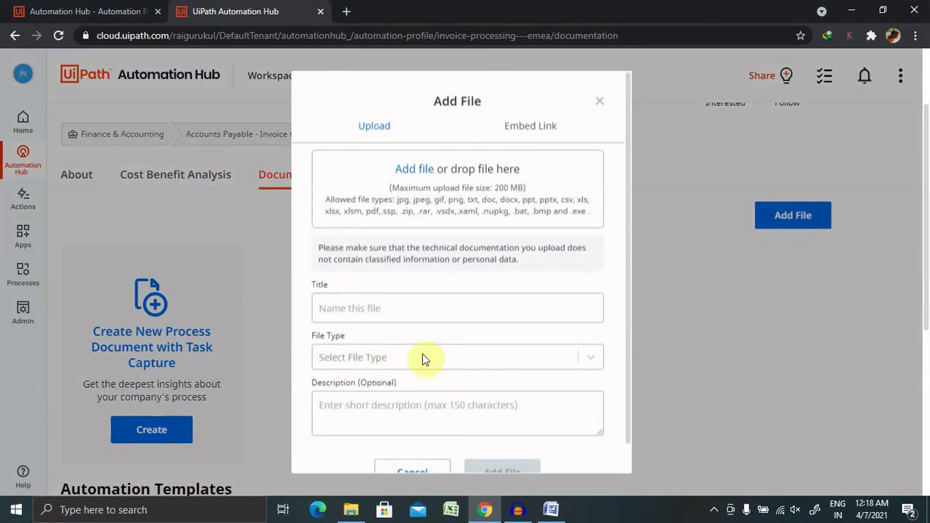
Step: Look through the File Type list without choosing one, then start entering a Description
left_click(371, 361)
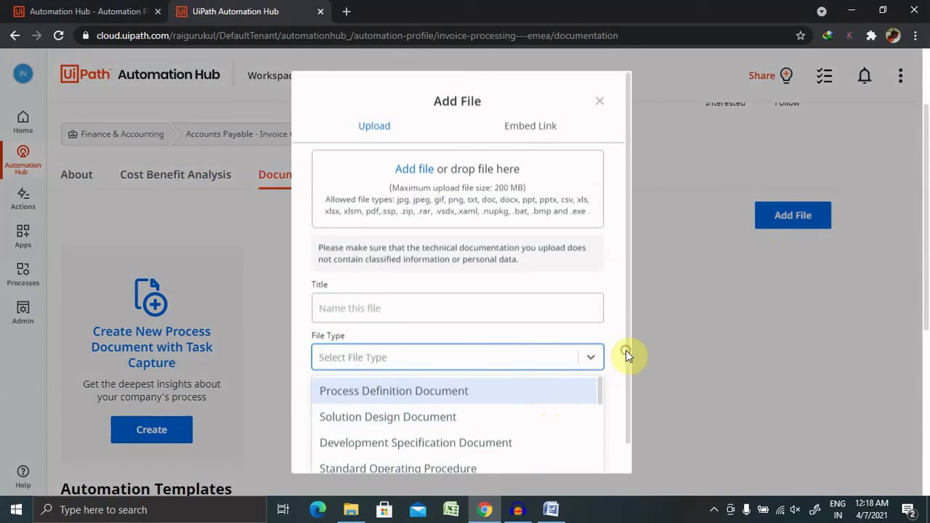
left_click_drag(625, 351, 620, 411)
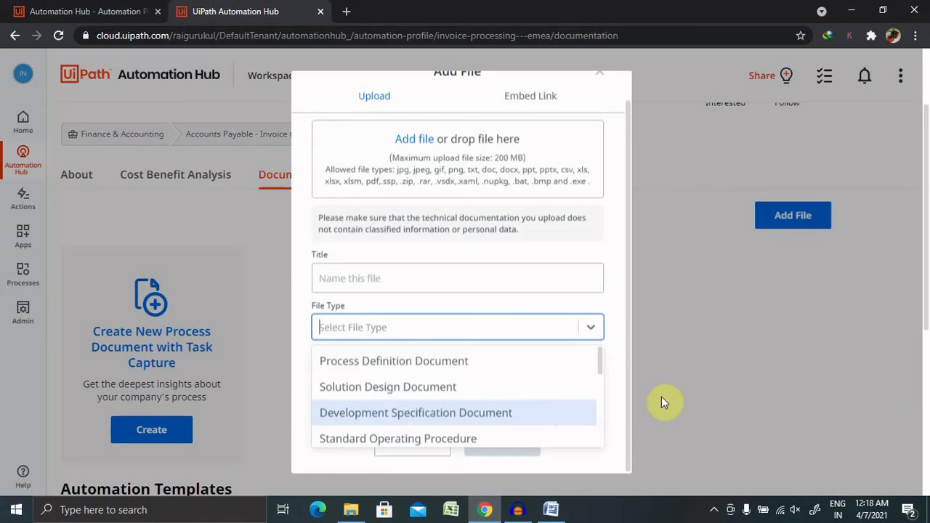
left_click(608, 405)
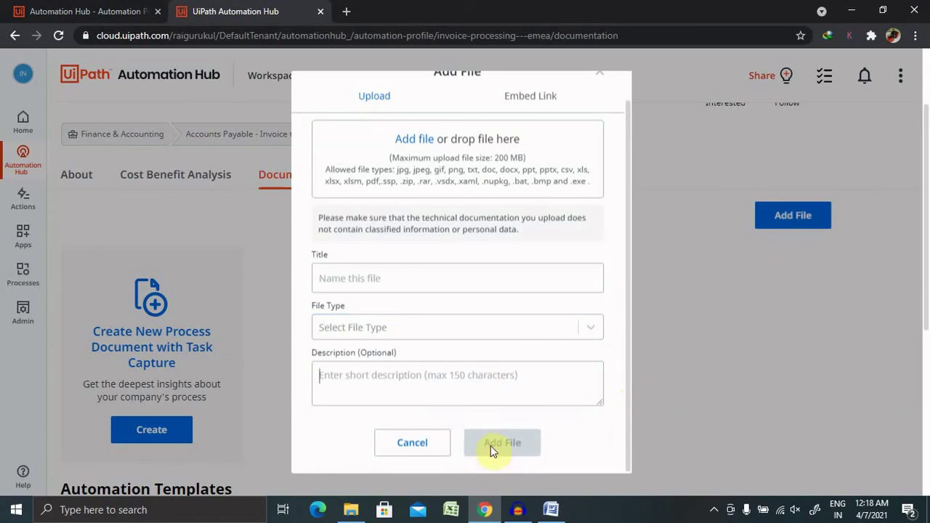
left_click(473, 385)
Step: Cancel the Add File dialog without uploading any file
left_click(402, 442)
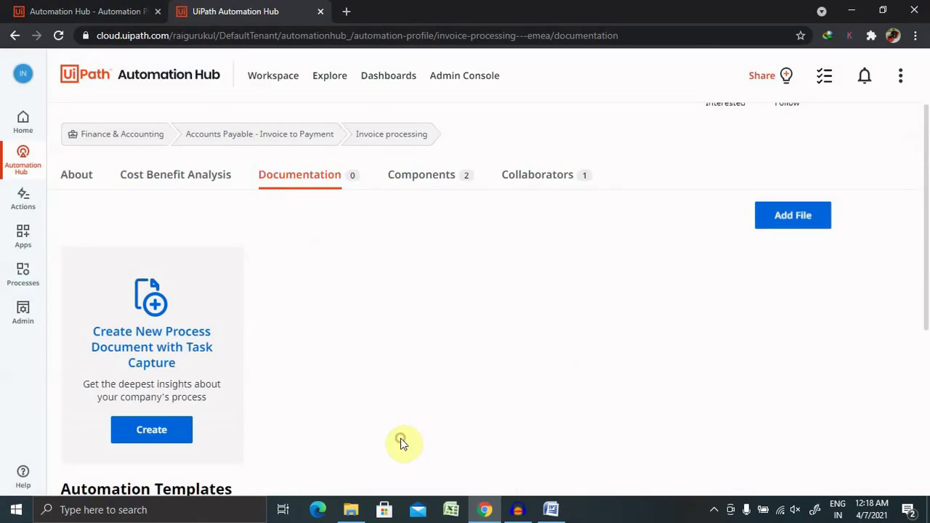